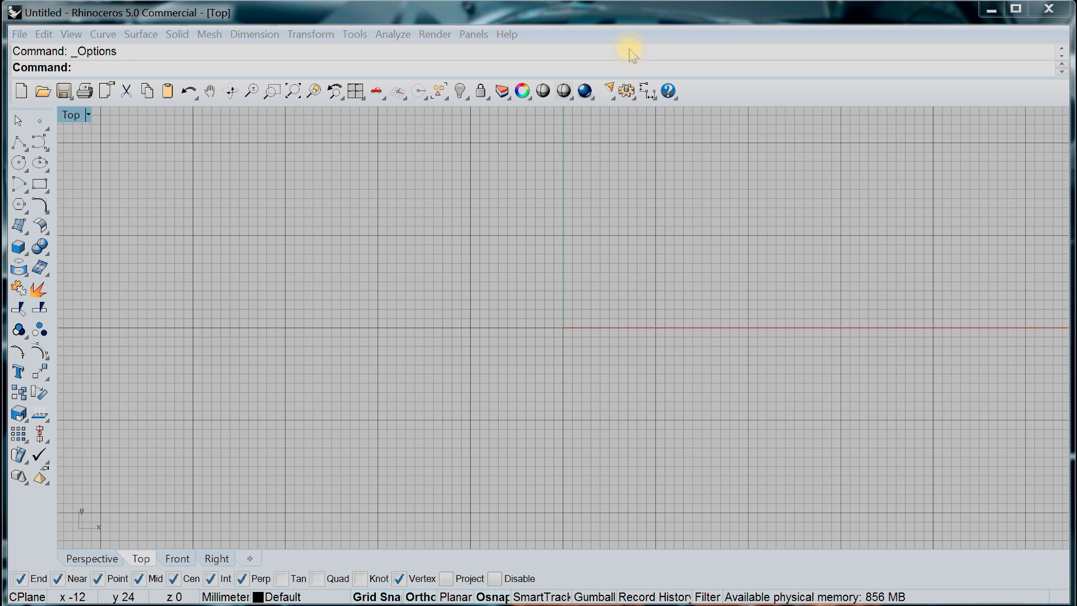
Open the document's model unit settings and set the model units to Centimeters
{"action": "left_click", "coordinate": [626, 95]}
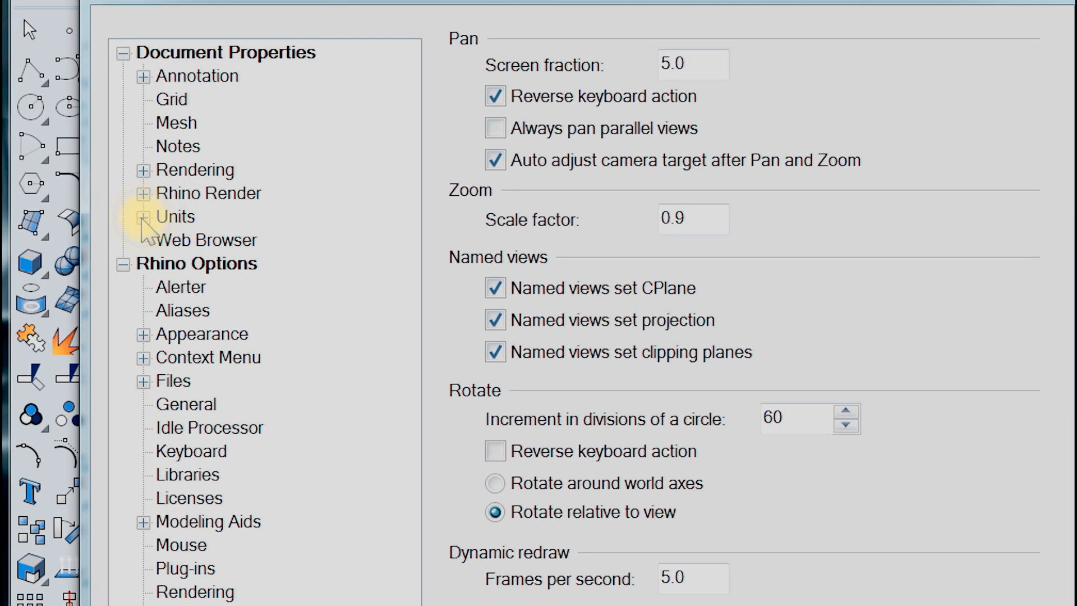
{"action": "left_click", "coordinate": [143, 217]}
{"action": "left_click", "coordinate": [196, 240]}
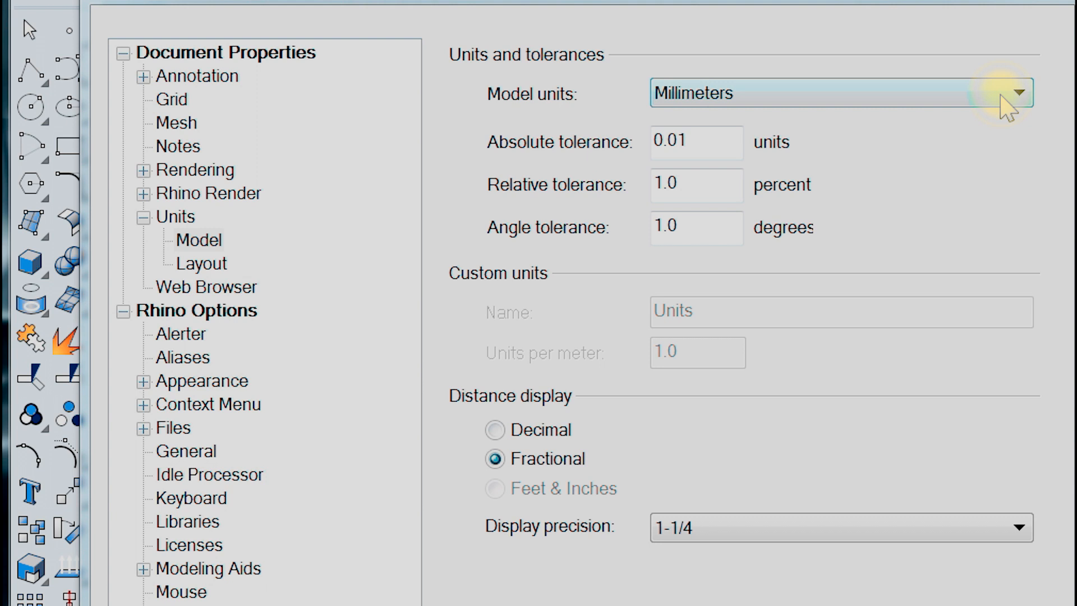
{"action": "left_click", "coordinate": [1007, 94]}
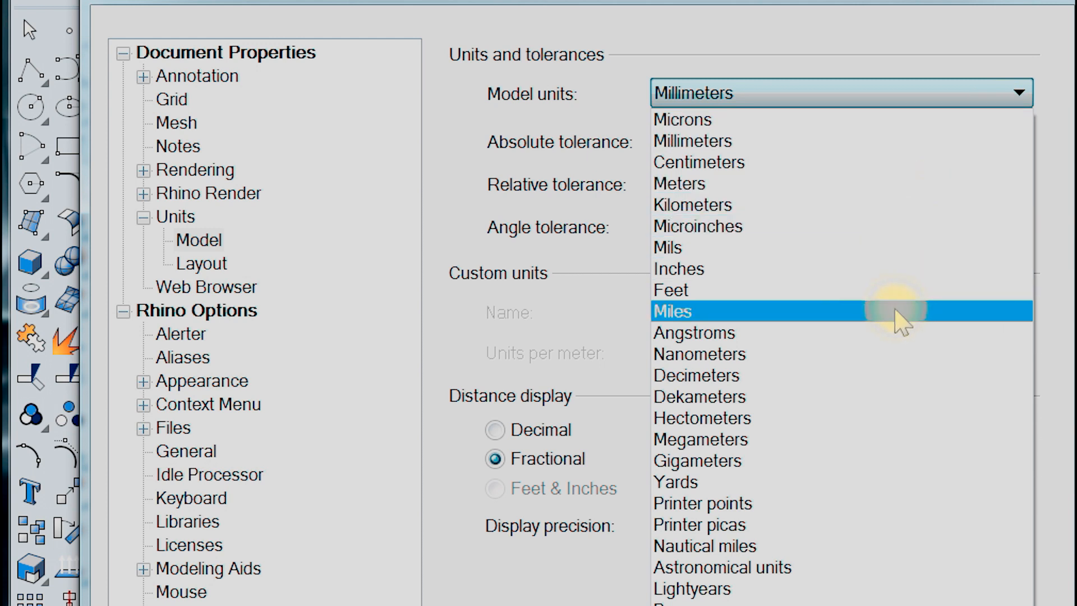
{"action": "left_click", "coordinate": [782, 162]}
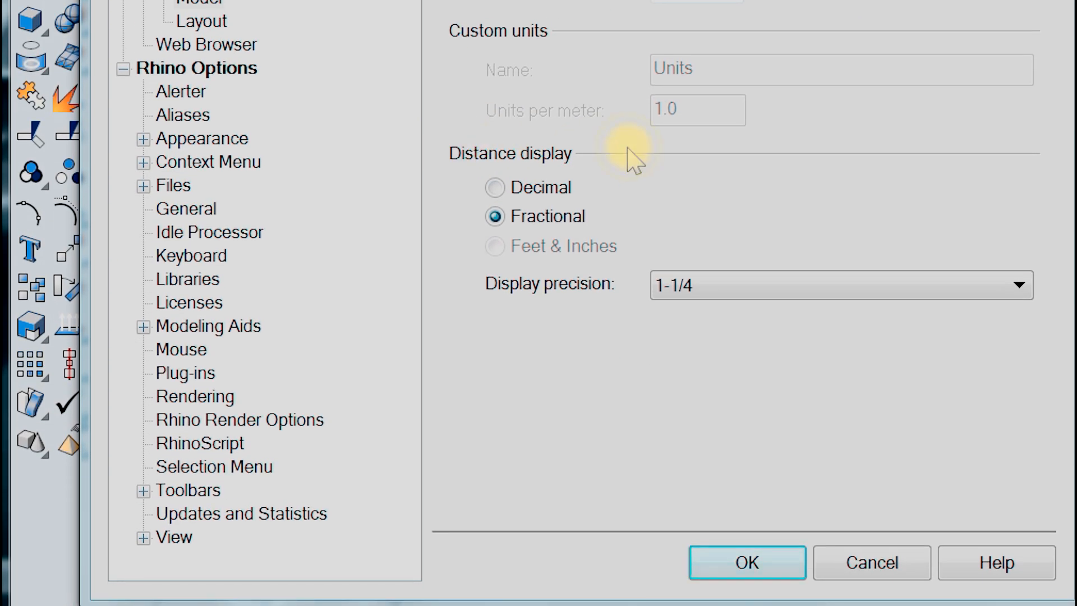
Compare the decimal and fractional precision choices, keep the distance display Fractional at 1-1/4, and apply the unit settings
{"action": "left_click", "coordinate": [494, 187]}
{"action": "left_click", "coordinate": [997, 287]}
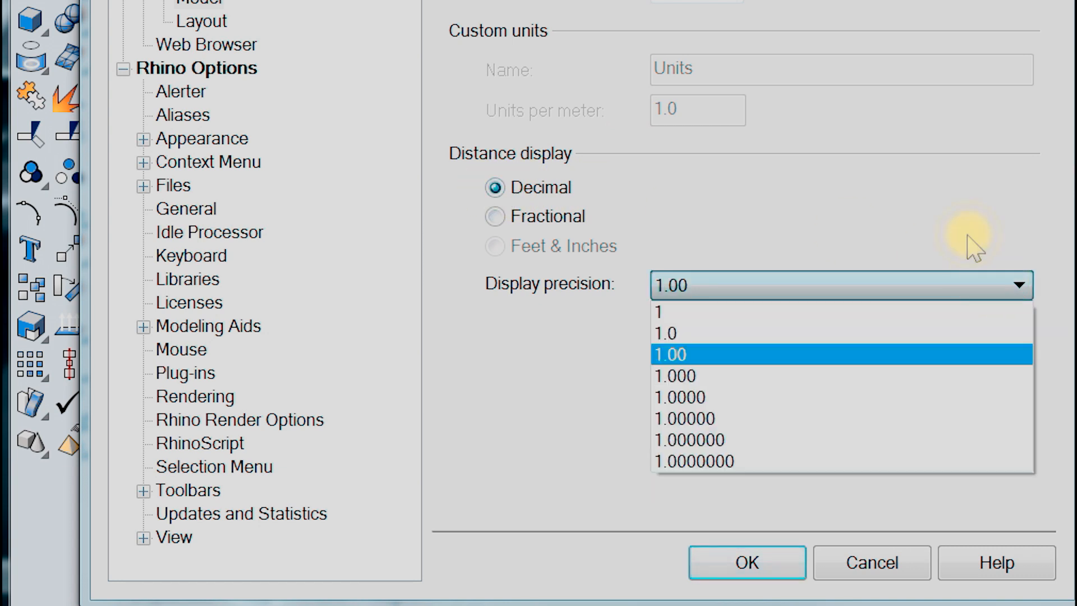
{"action": "left_click", "coordinate": [955, 207]}
{"action": "left_click", "coordinate": [494, 216]}
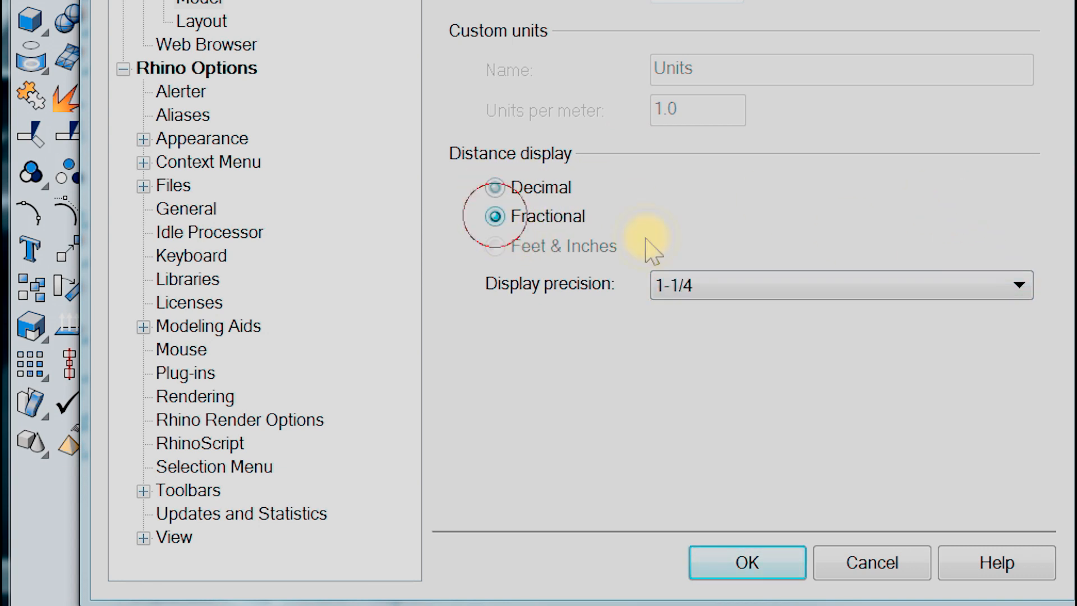
{"action": "left_click", "coordinate": [960, 292]}
{"action": "left_click", "coordinate": [934, 247]}
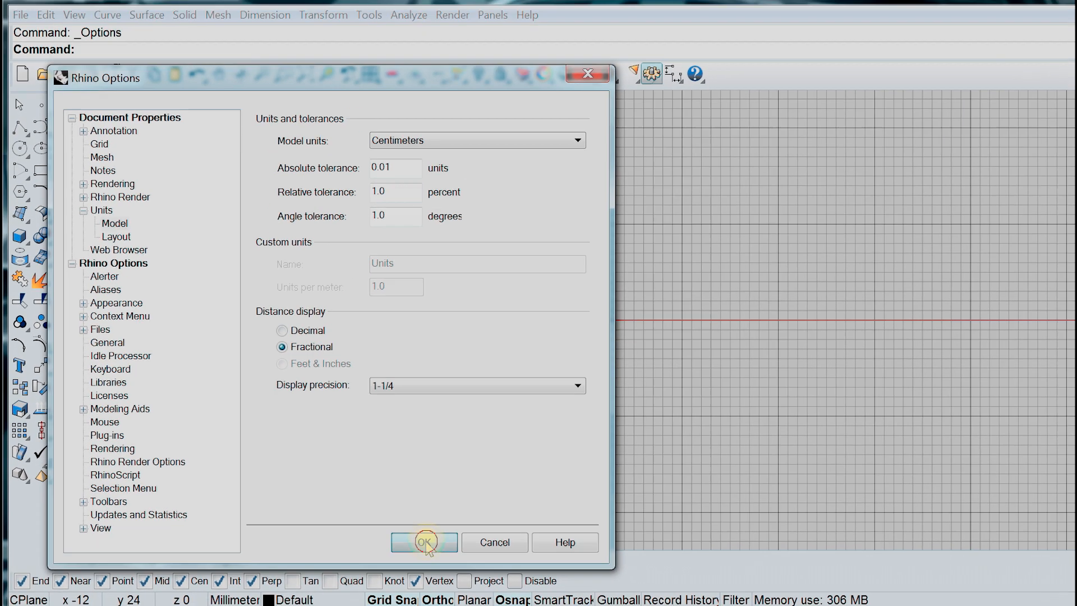
{"action": "left_click", "coordinate": [747, 563]}
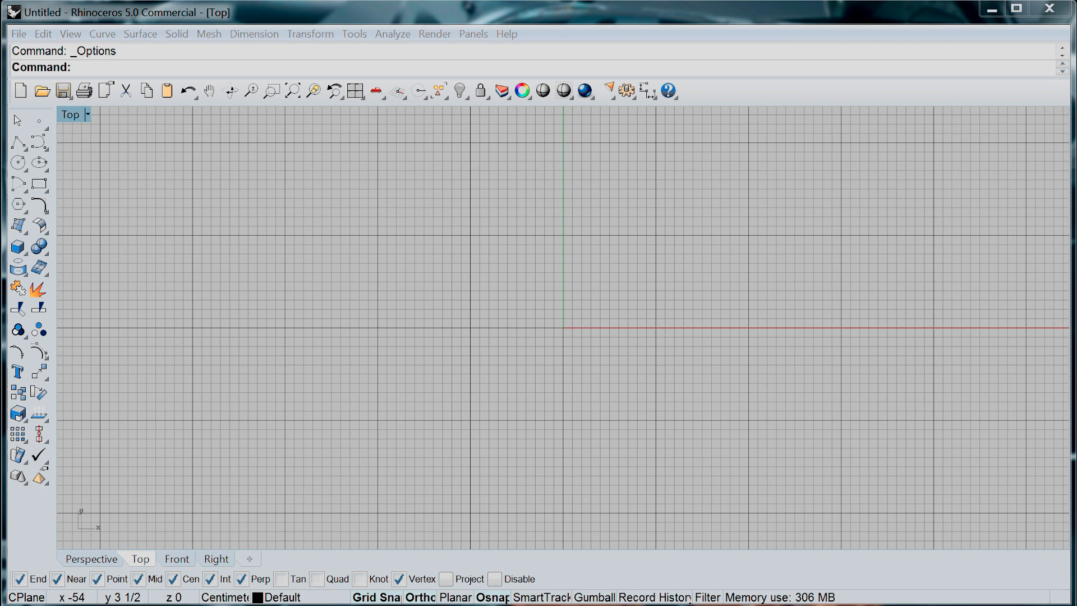
Draw a circle with a radius of about 17 cm centred on the origin in the Top view
{"action": "left_click", "coordinate": [18, 163]}
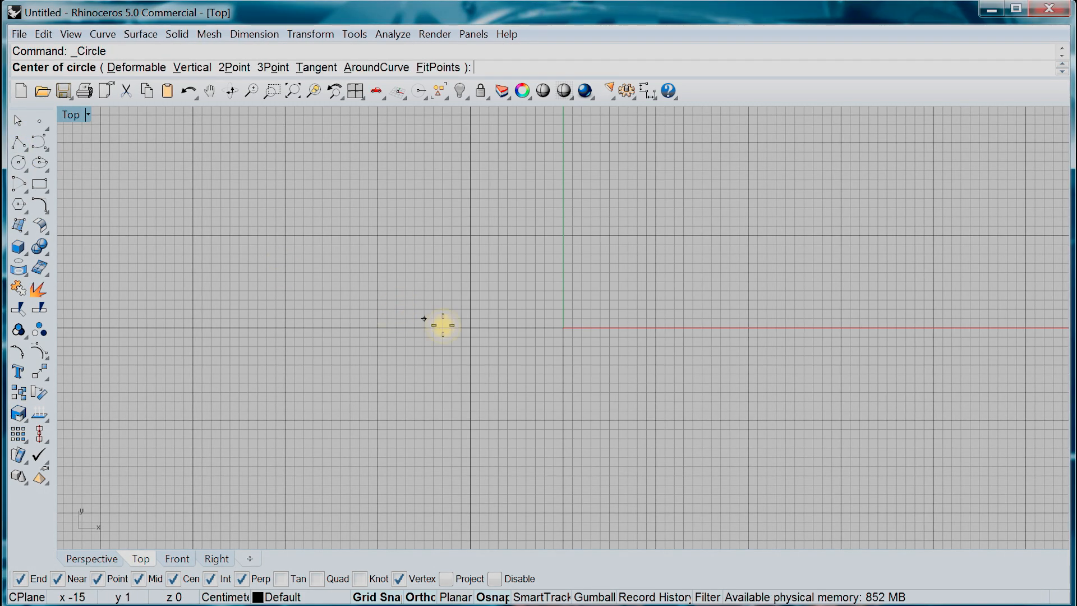
{"action": "left_click", "coordinate": [562, 328]}
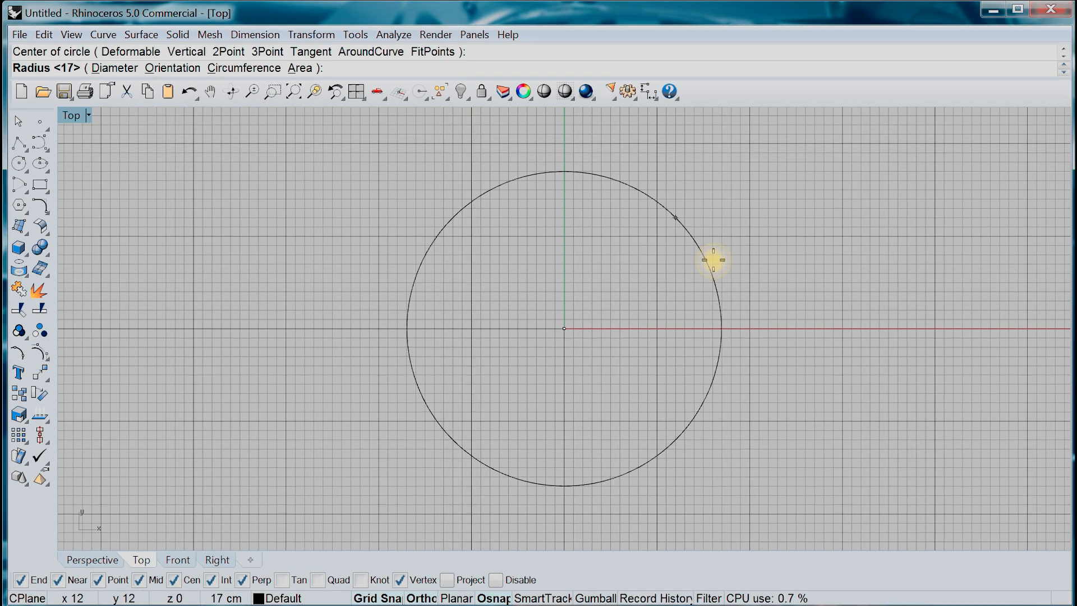
{"action": "left_click", "coordinate": [710, 260]}
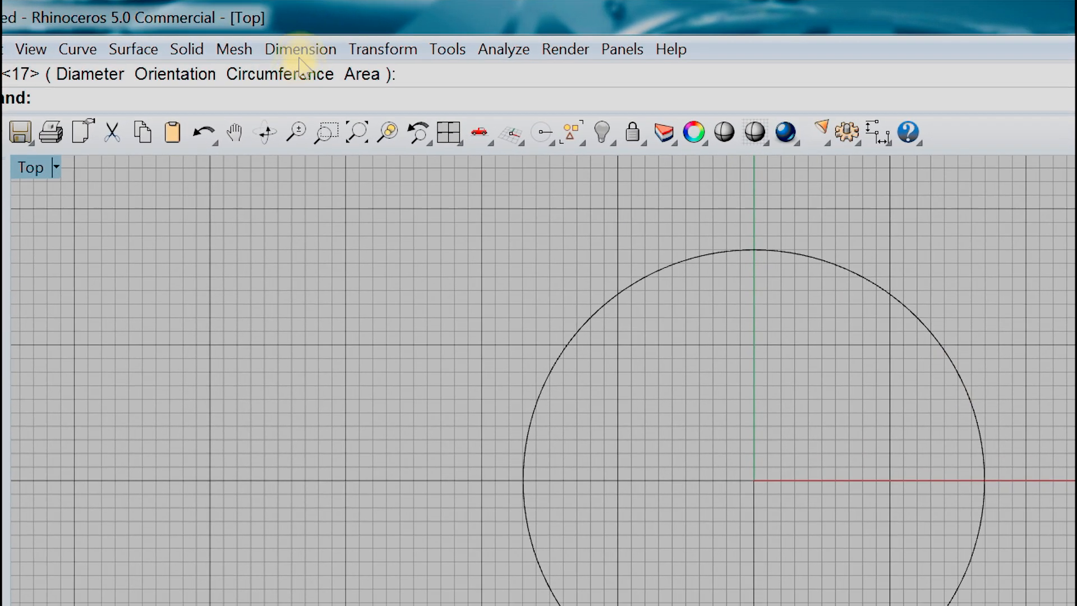
Add a diameter dimension to the circle, placing its text outside the circle's upper-right side
{"action": "left_click", "coordinate": [279, 43]}
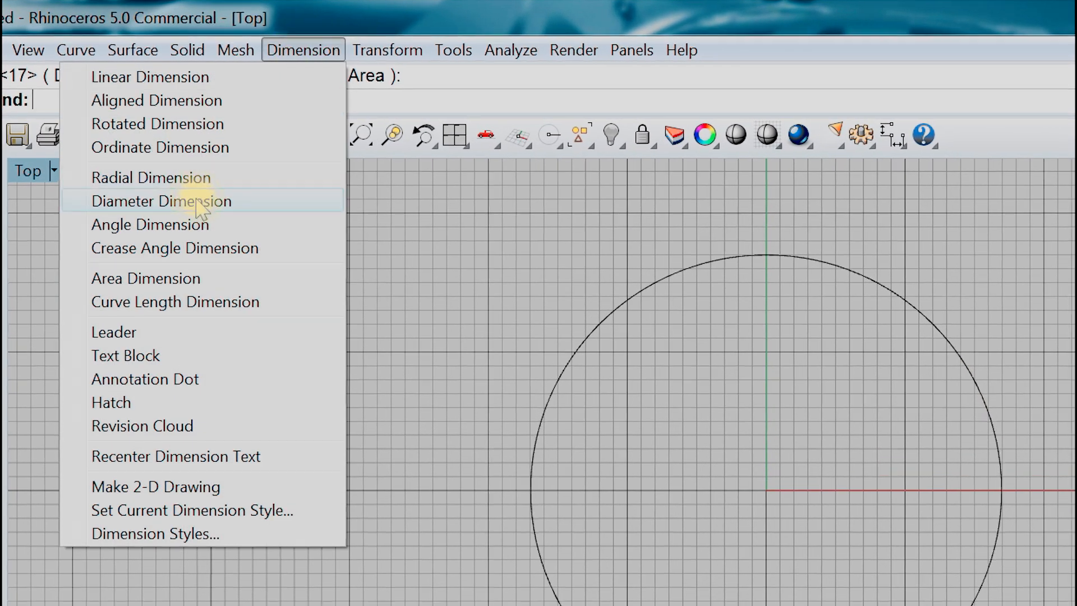
{"action": "left_click", "coordinate": [196, 205]}
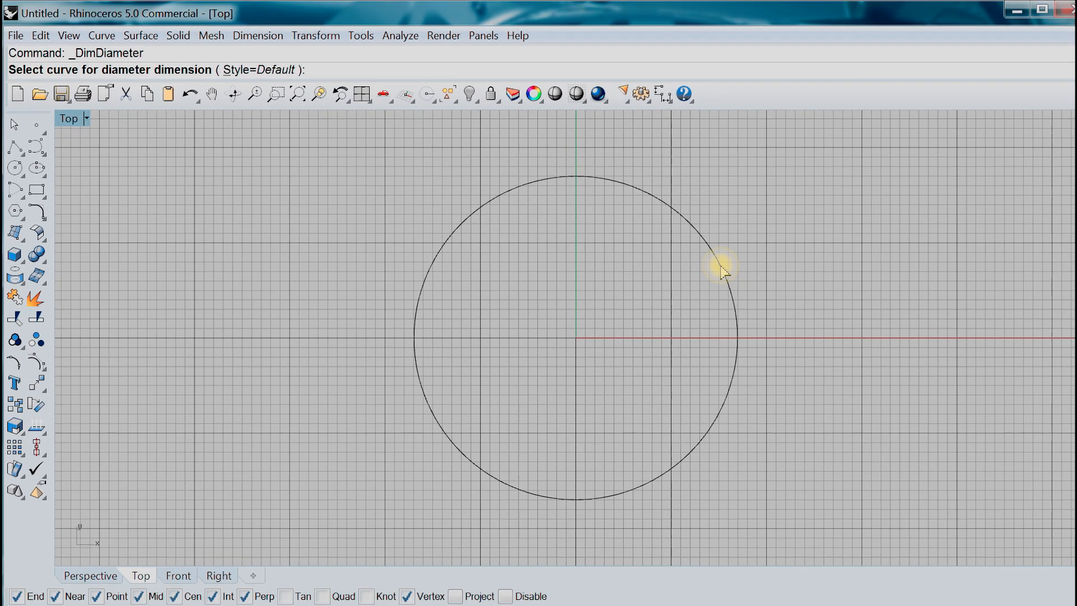
{"action": "left_click", "coordinate": [779, 289]}
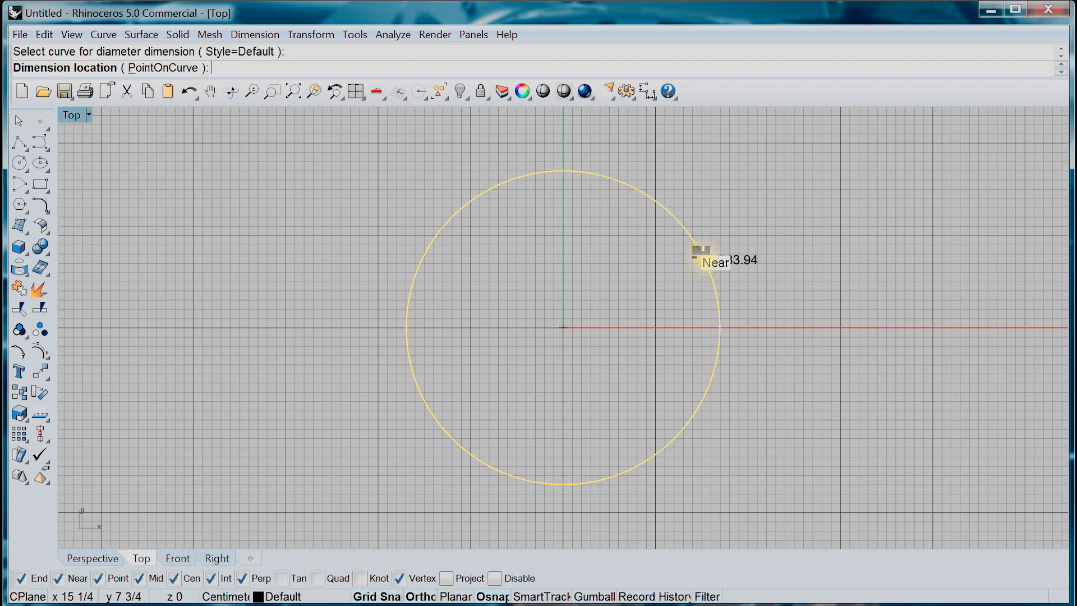
{"action": "left_click", "coordinate": [775, 215]}
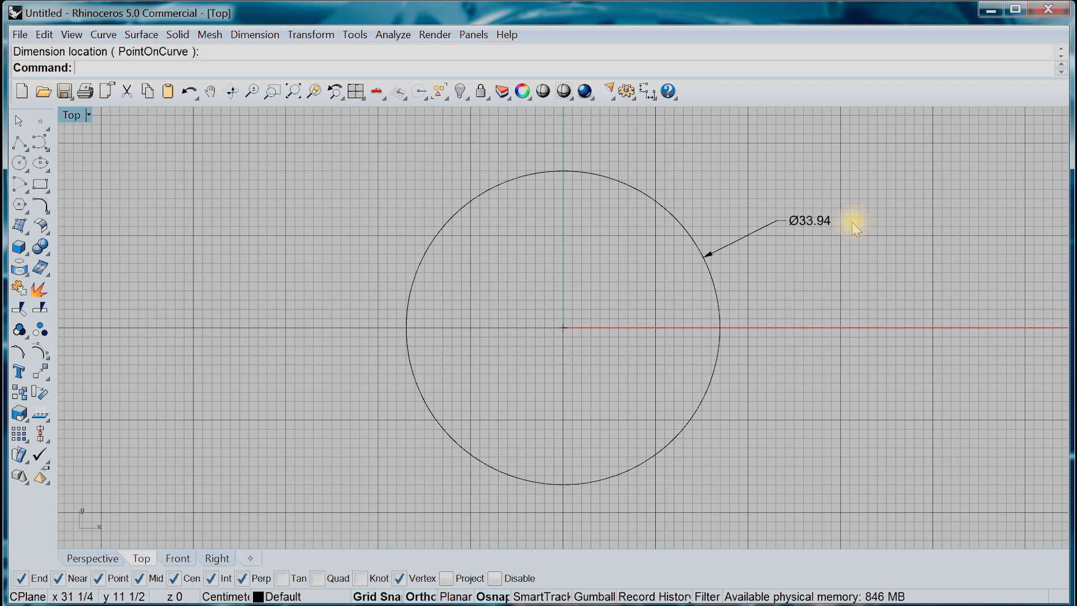
Set the text height of the Default dimension style to 2, preview it on the circle's dimension, and apply it
{"action": "left_click", "coordinate": [625, 91]}
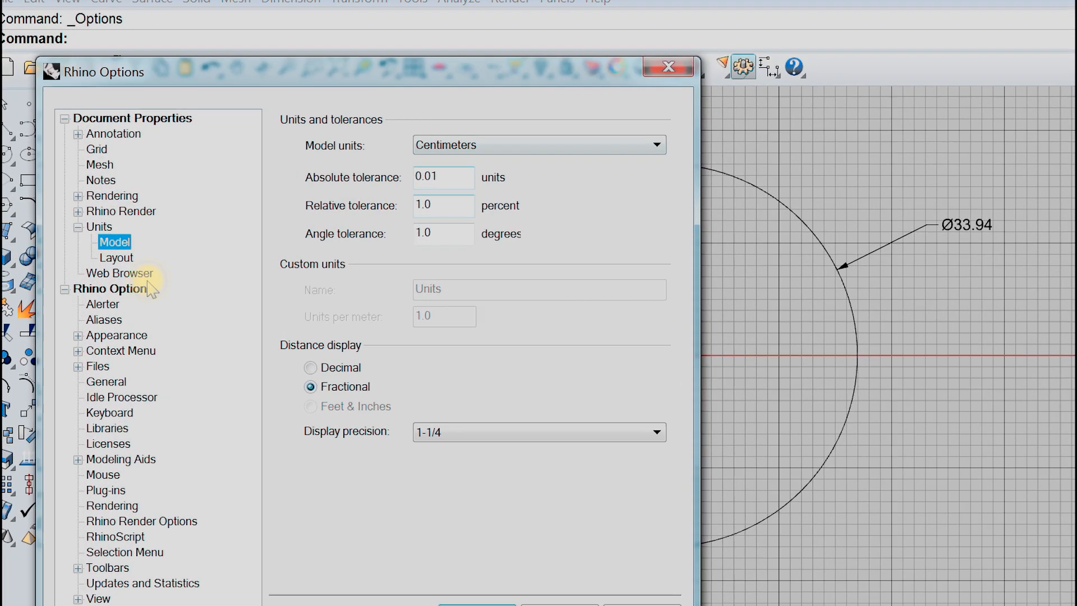
{"action": "left_click", "coordinate": [78, 134]}
{"action": "left_click", "coordinate": [126, 151]}
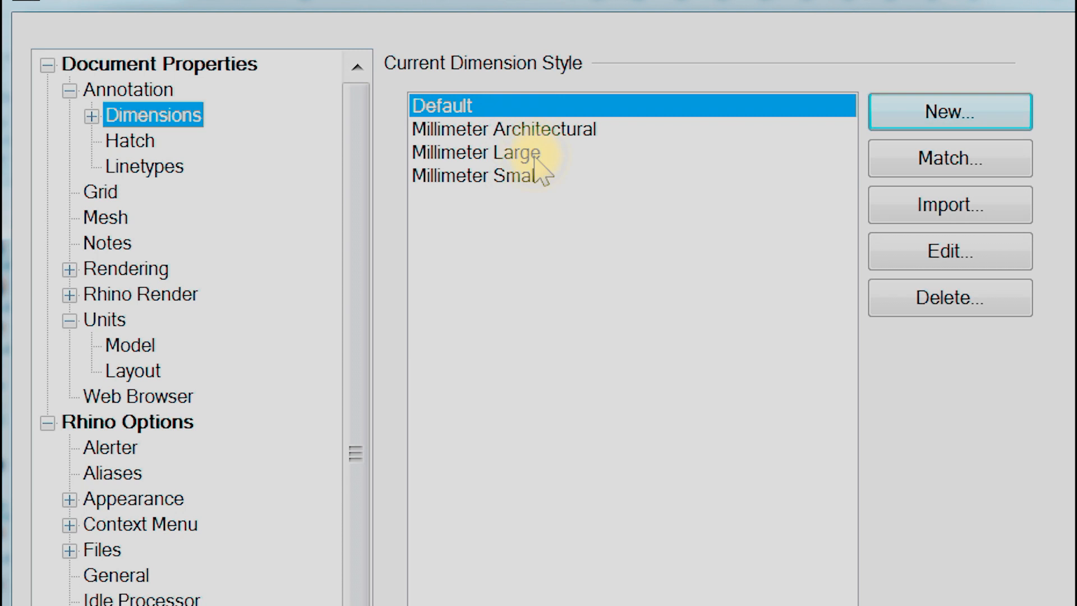
{"action": "left_click", "coordinate": [945, 253]}
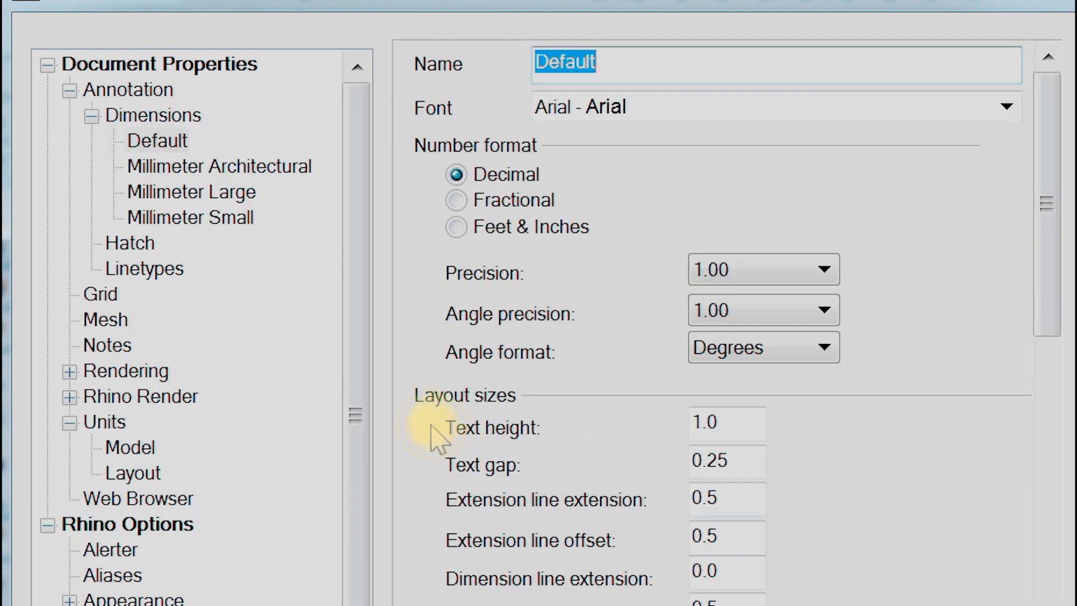
{"action": "double_click", "coordinate": [737, 421]}
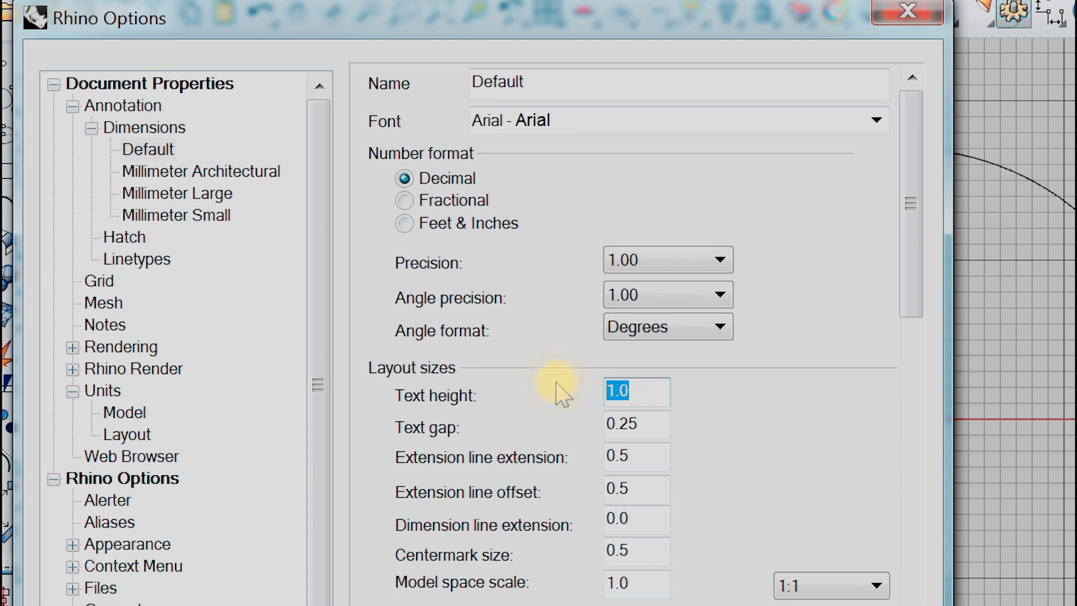
{"action": "type", "text": "2"}
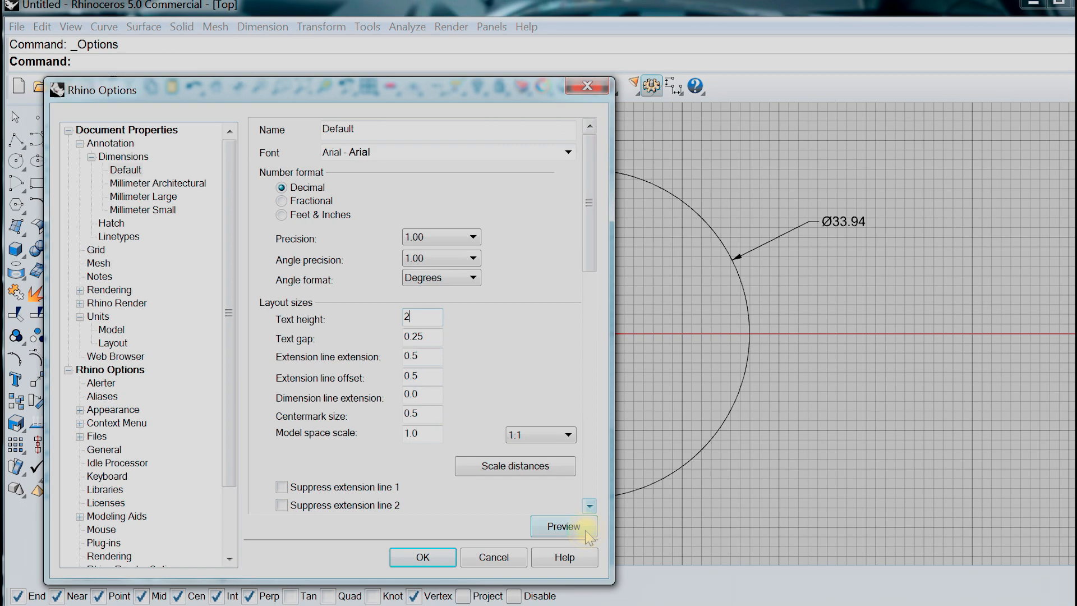
{"action": "left_click", "coordinate": [690, 604]}
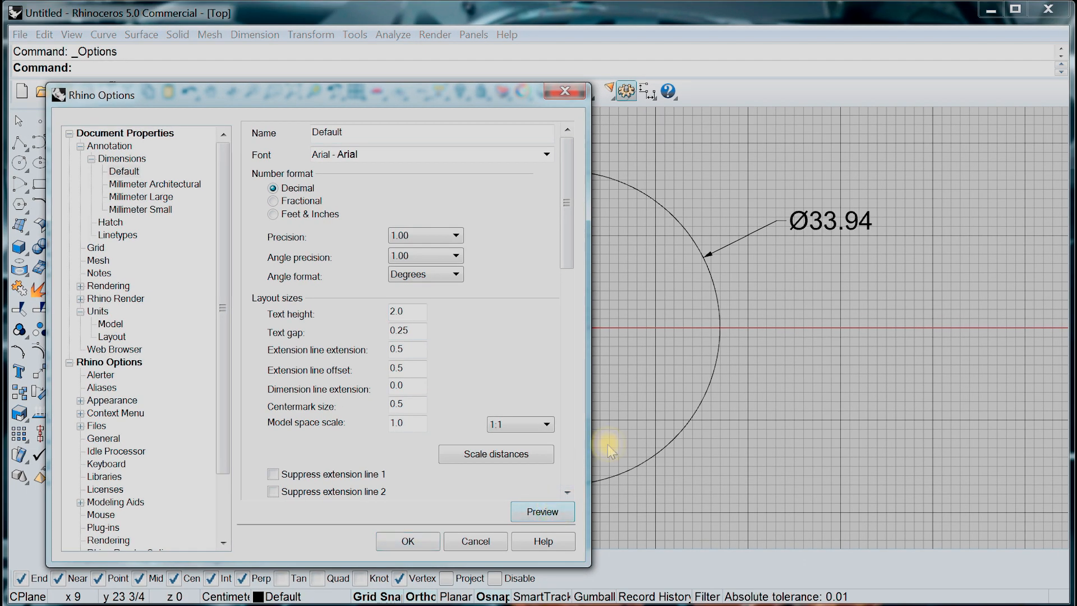
{"action": "left_click", "coordinate": [410, 548]}
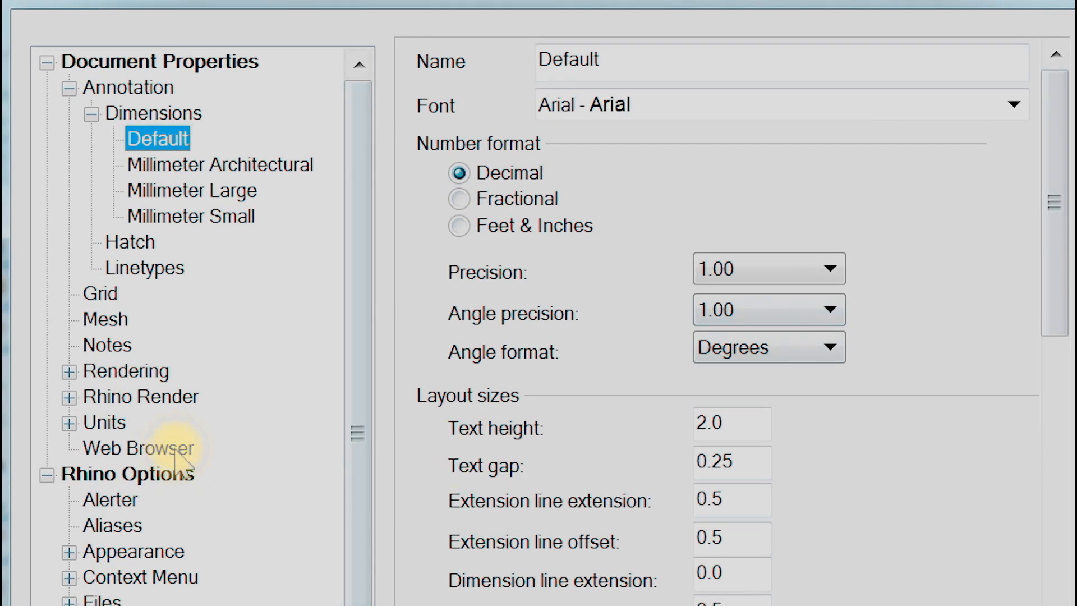
Change the model units to Inches and accept scaling the model by 0.393701
{"action": "left_click", "coordinate": [68, 424]}
{"action": "left_click", "coordinate": [128, 447]}
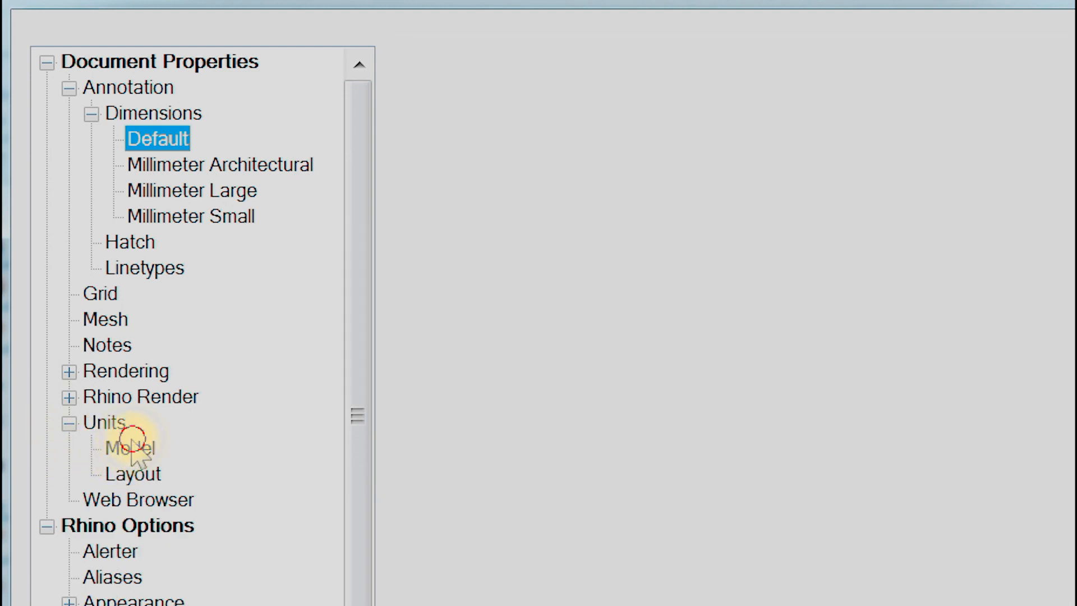
{"action": "left_click", "coordinate": [1030, 108]}
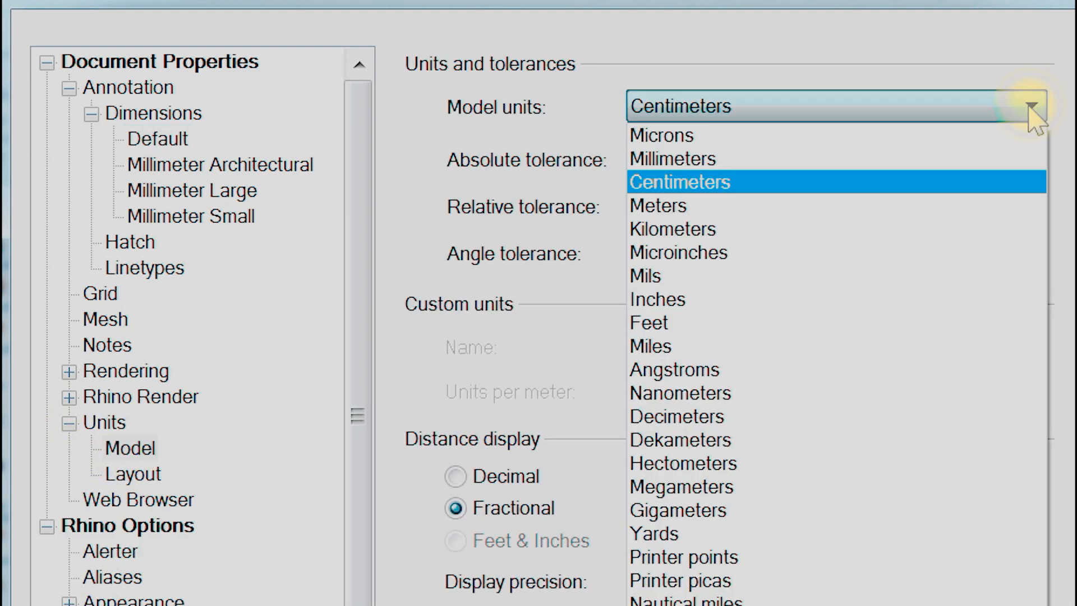
{"action": "left_click", "coordinate": [894, 301]}
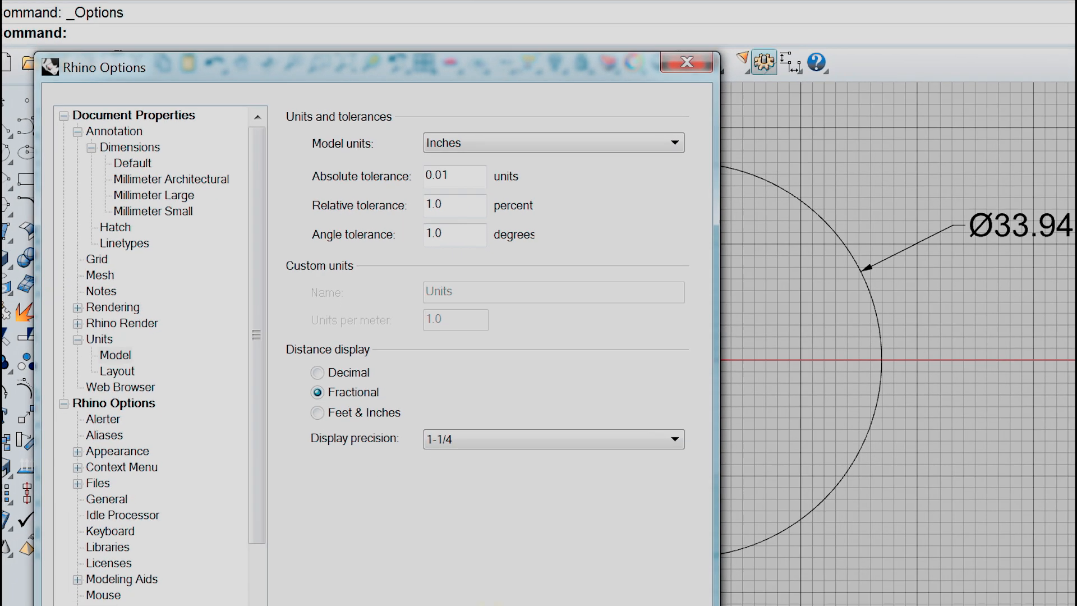
{"action": "left_click", "coordinate": [428, 556]}
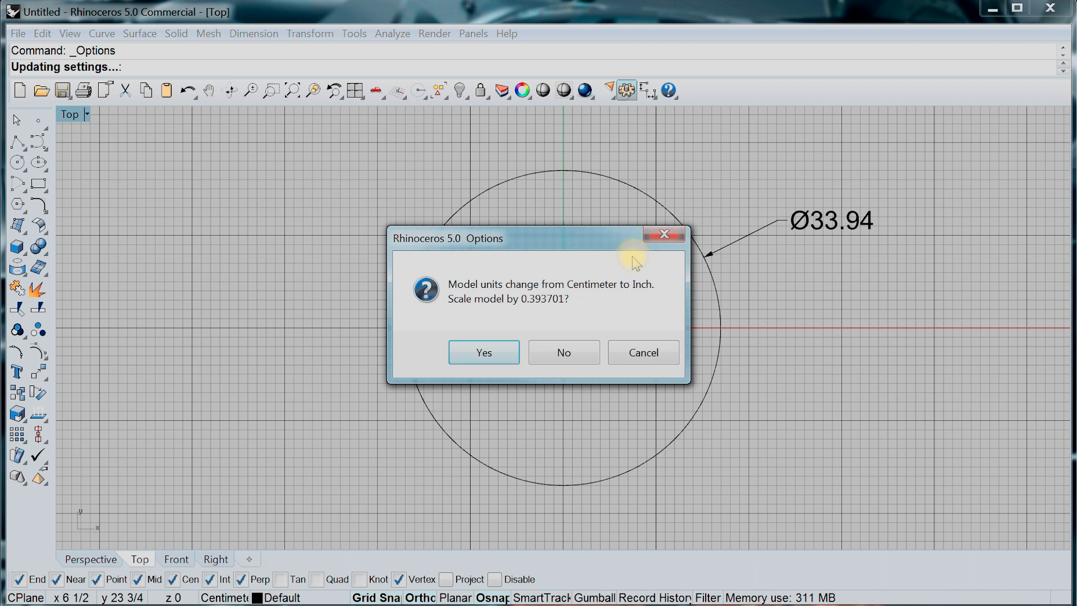
{"action": "left_click", "coordinate": [490, 358]}
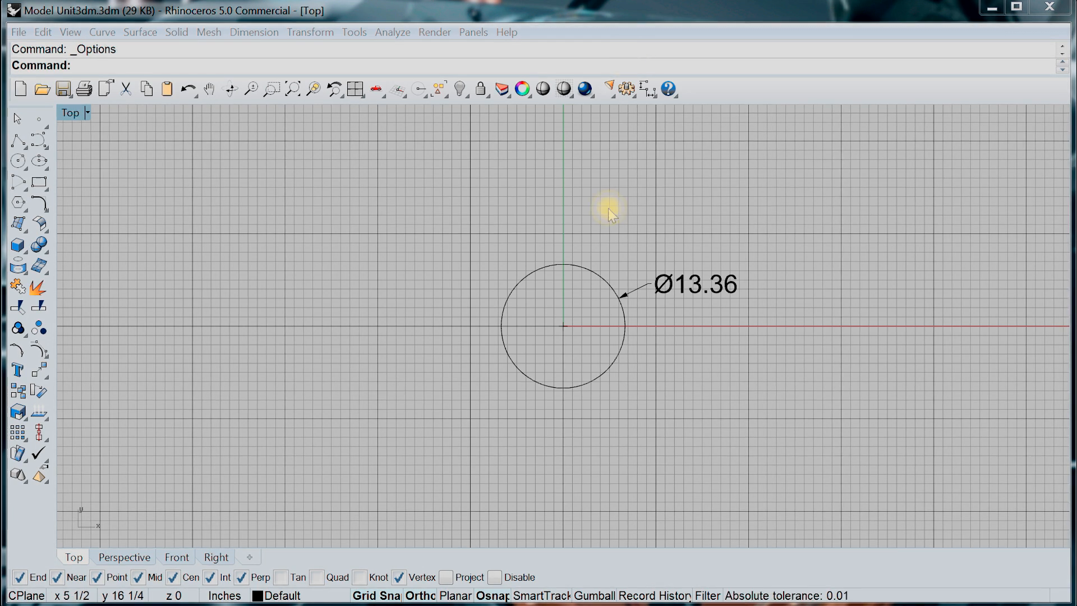
Compare the model and layout unit settings, then set the layout units to Centimeters and apply the change
{"action": "scroll", "coordinate": [580, 344], "scroll_direction": "up", "scroll_amount": 3}
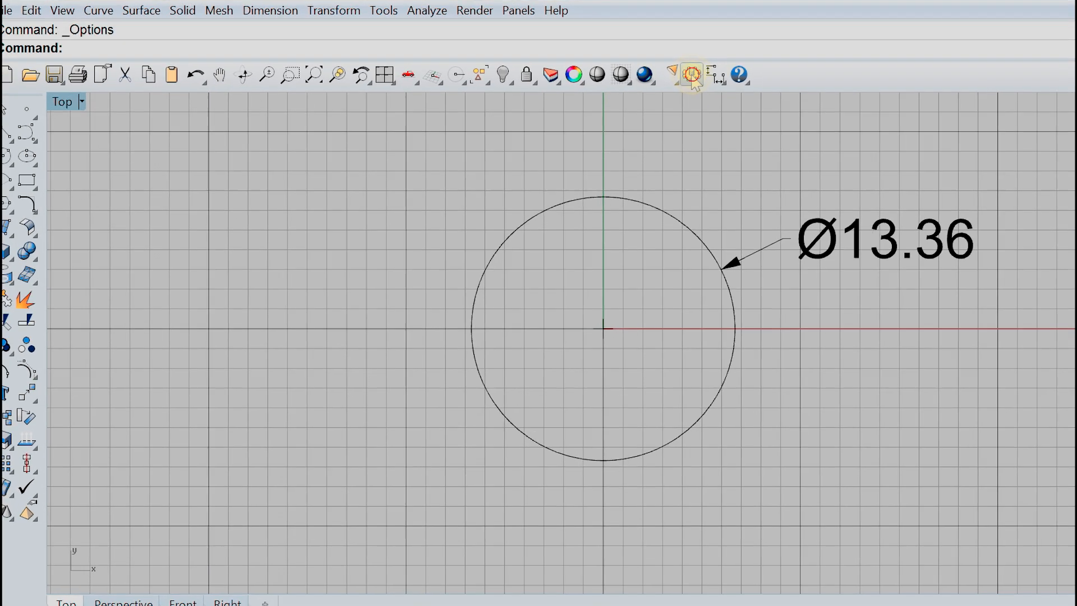
{"action": "left_click", "coordinate": [626, 90]}
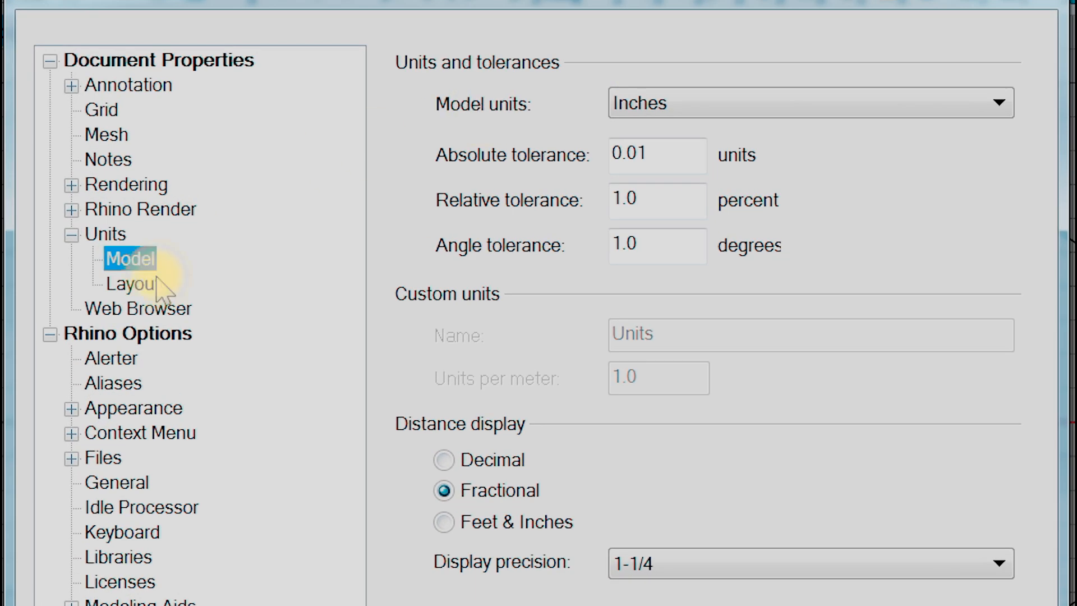
{"action": "left_click", "coordinate": [134, 283]}
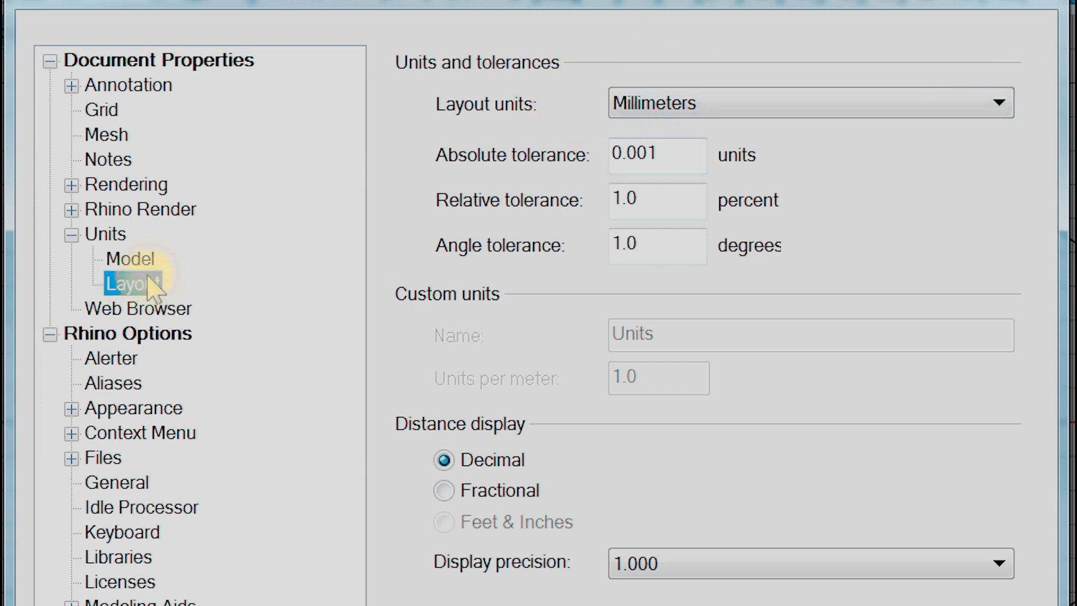
{"action": "left_click", "coordinate": [129, 259]}
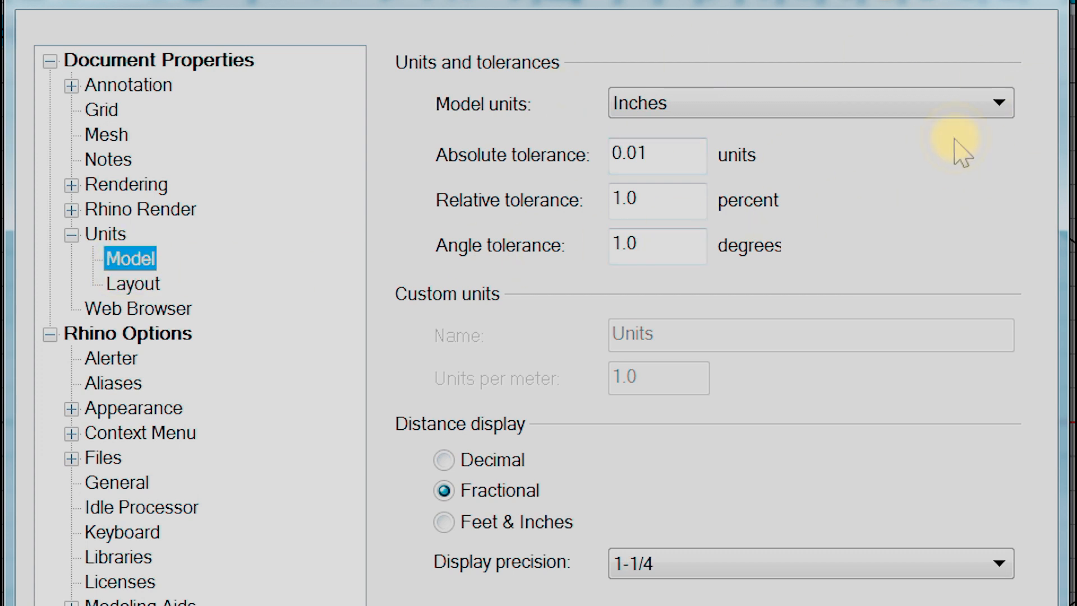
{"action": "left_click", "coordinate": [138, 283]}
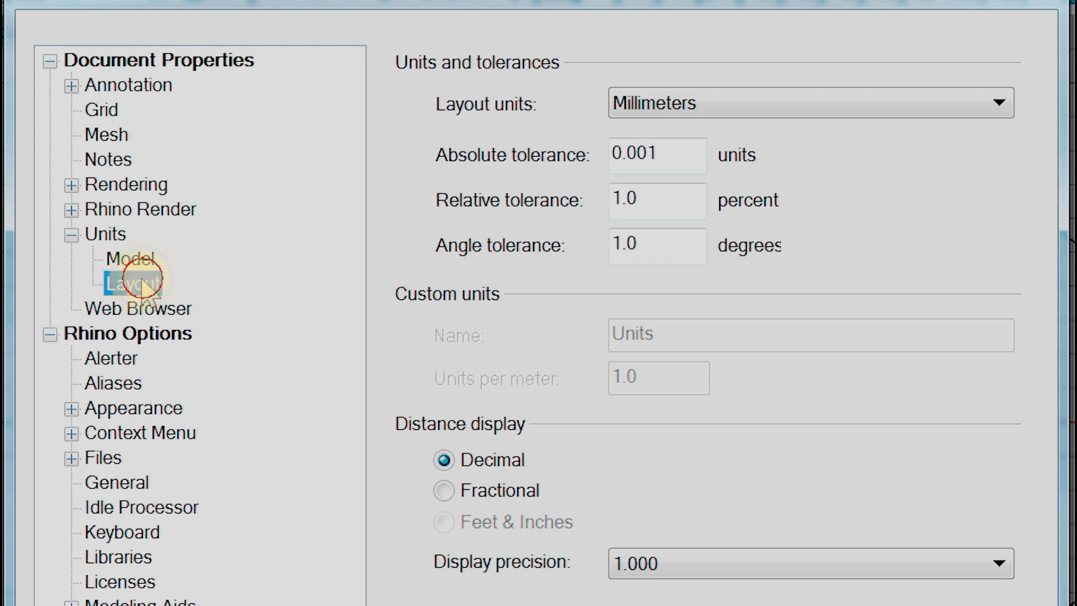
{"action": "left_click", "coordinate": [991, 102]}
{"action": "left_click", "coordinate": [855, 172]}
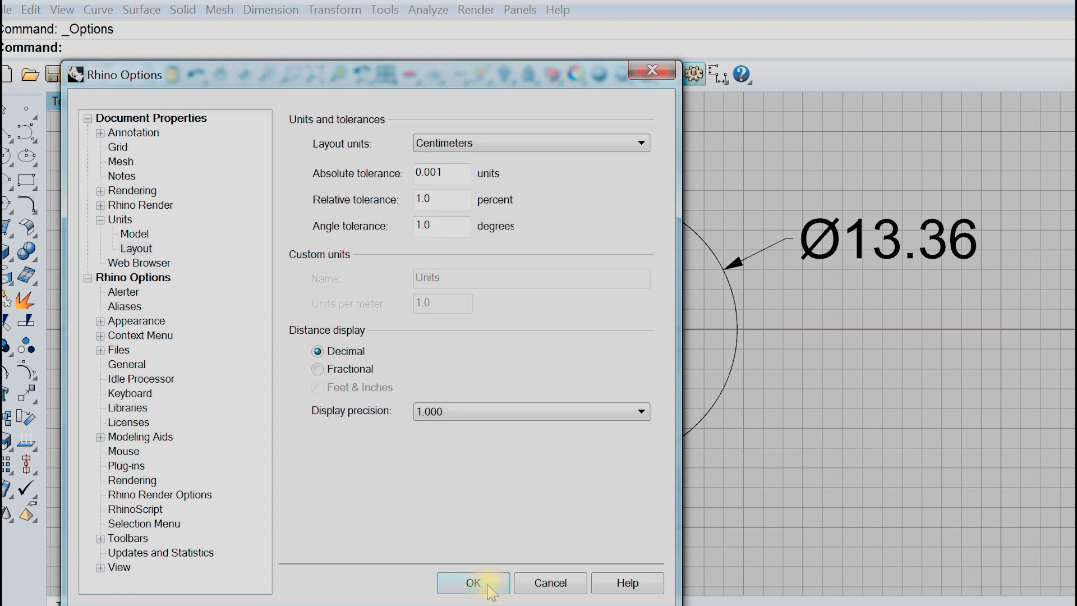
{"action": "left_click", "coordinate": [461, 554]}
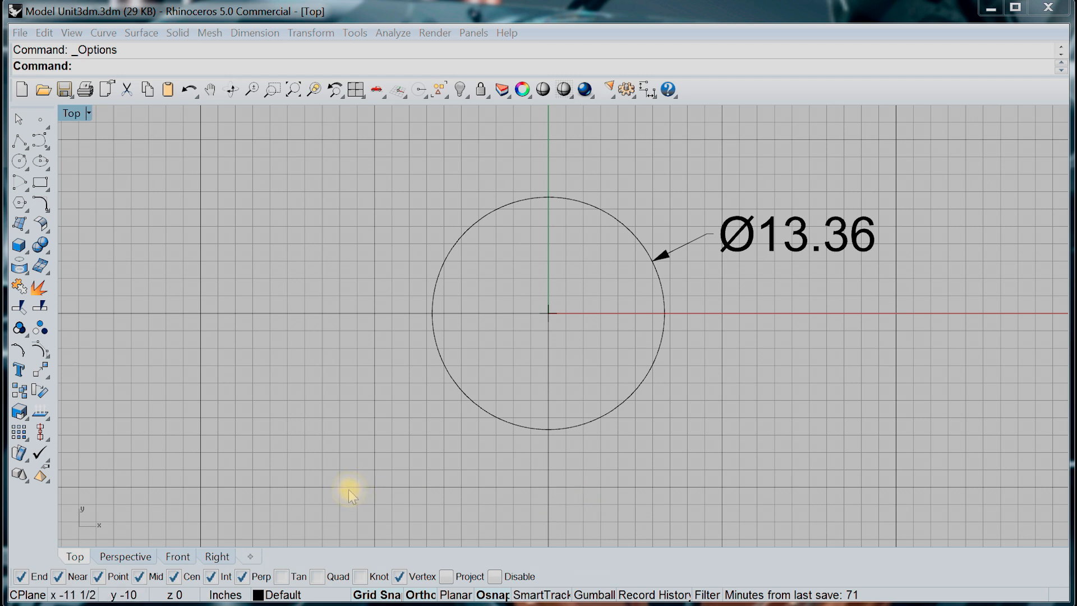
Create a new layout named Page 1 for the Adobe PDF printer, A4 size, landscape orientation, with an initial detail count of 1
{"action": "left_click", "coordinate": [250, 557]}
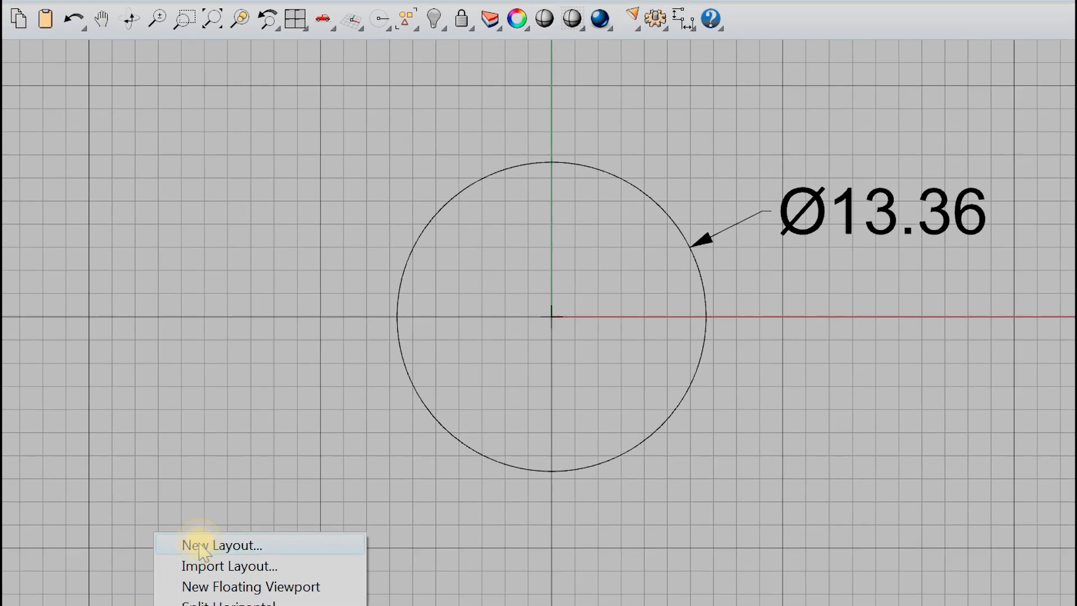
{"action": "left_click", "coordinate": [227, 520]}
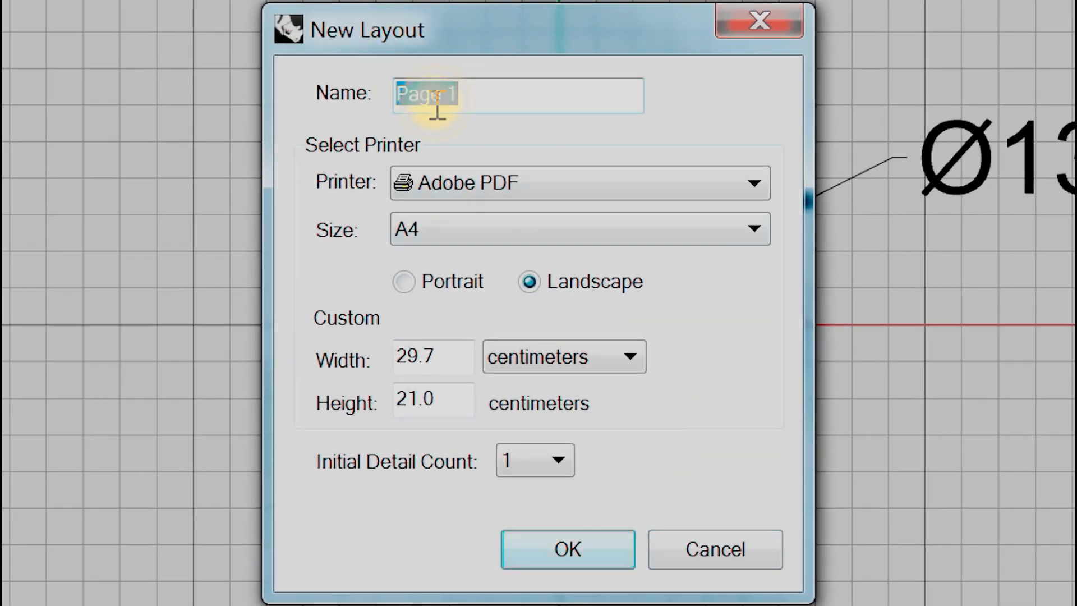
{"action": "left_click", "coordinate": [754, 185]}
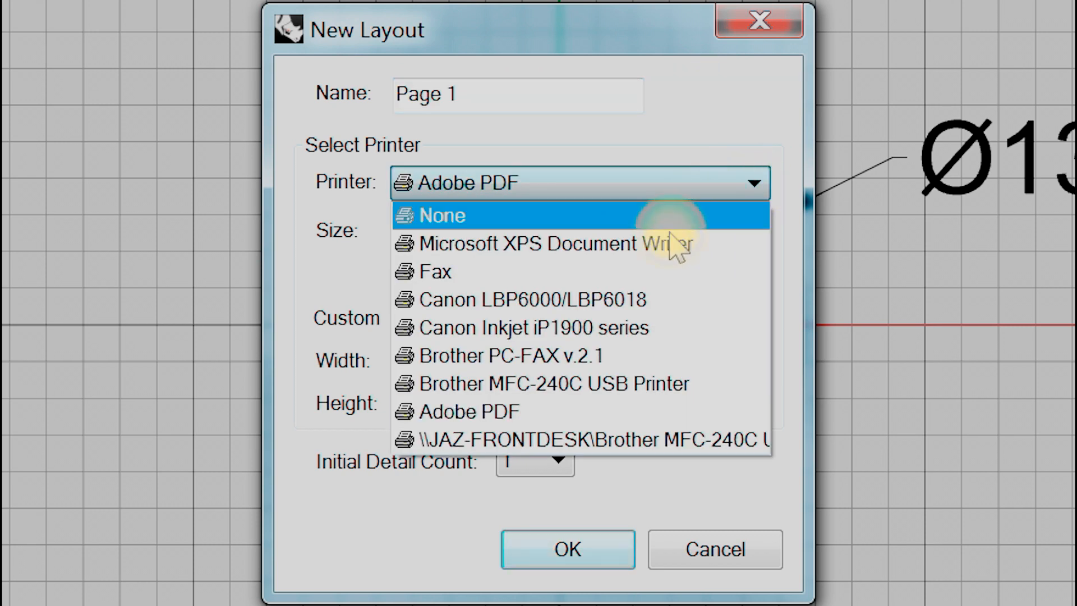
{"action": "left_click", "coordinate": [595, 415]}
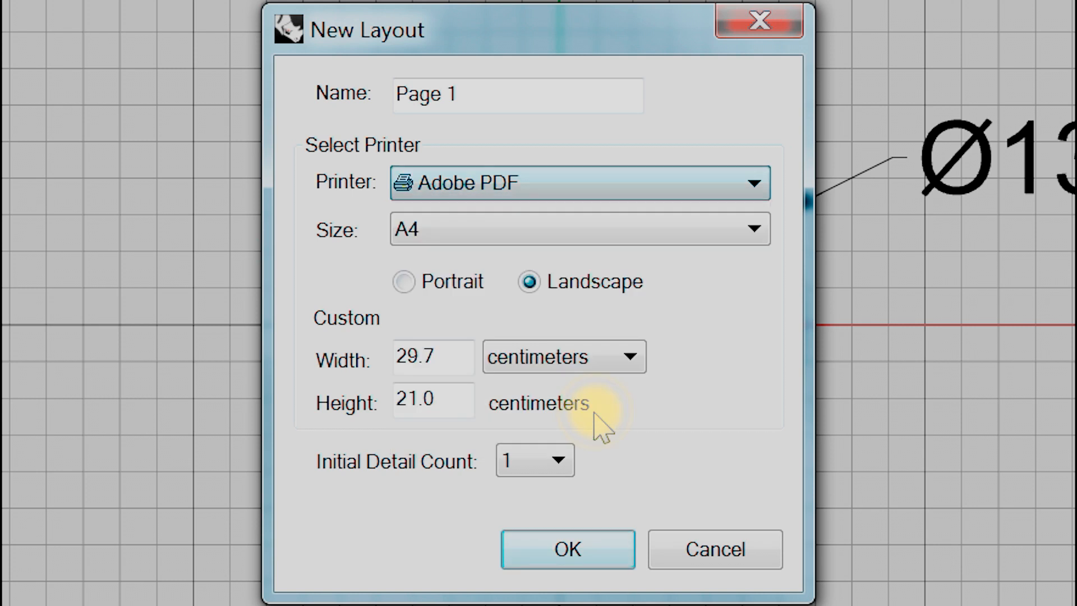
{"action": "left_click", "coordinate": [749, 232]}
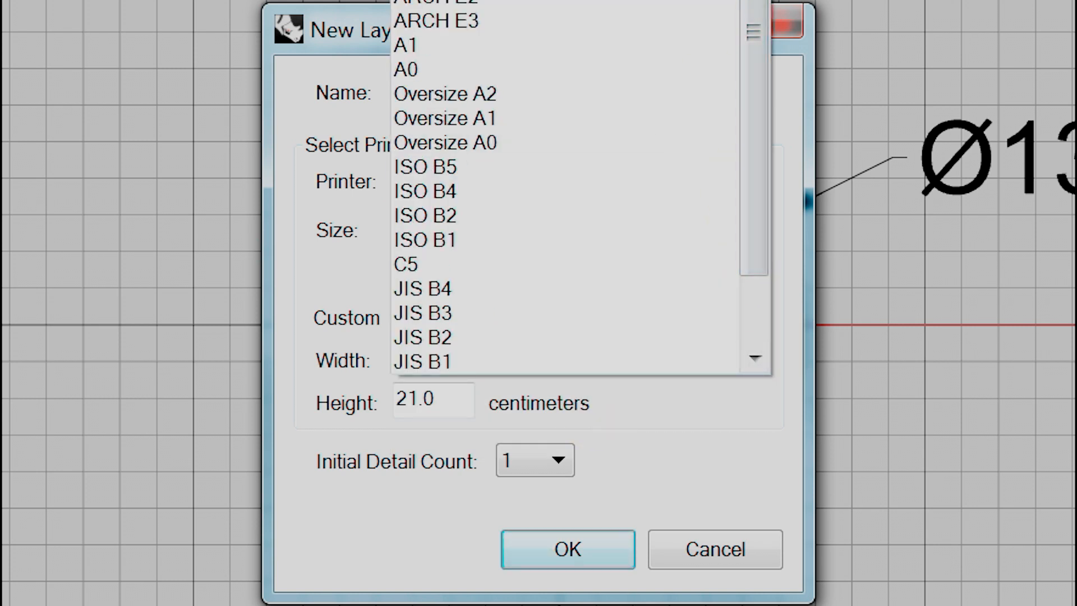
{"action": "key", "text": "Escape"}
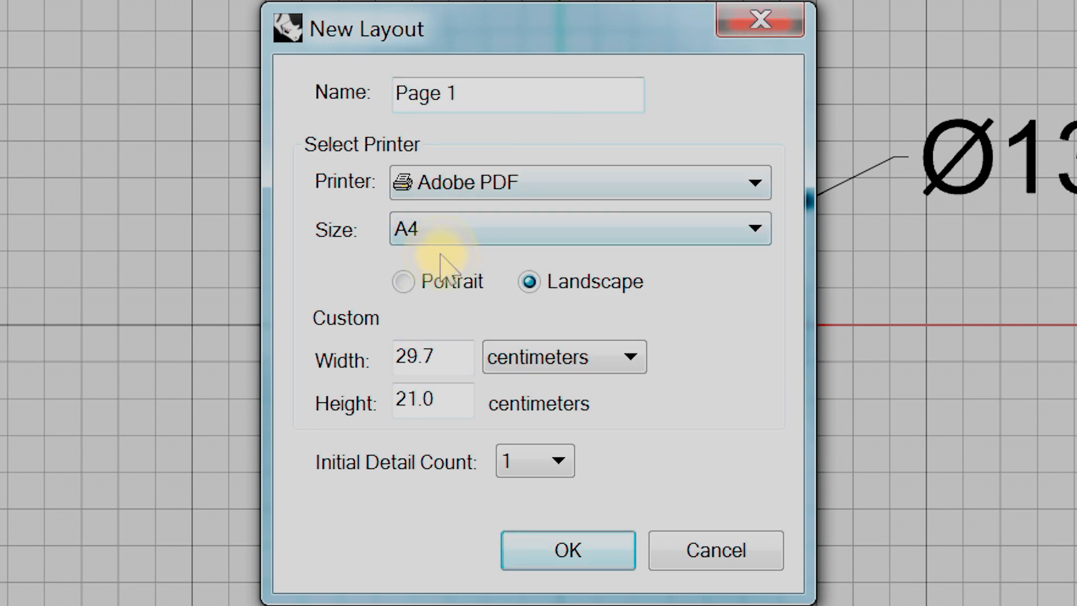
{"action": "left_click", "coordinate": [467, 281]}
{"action": "left_click", "coordinate": [530, 280]}
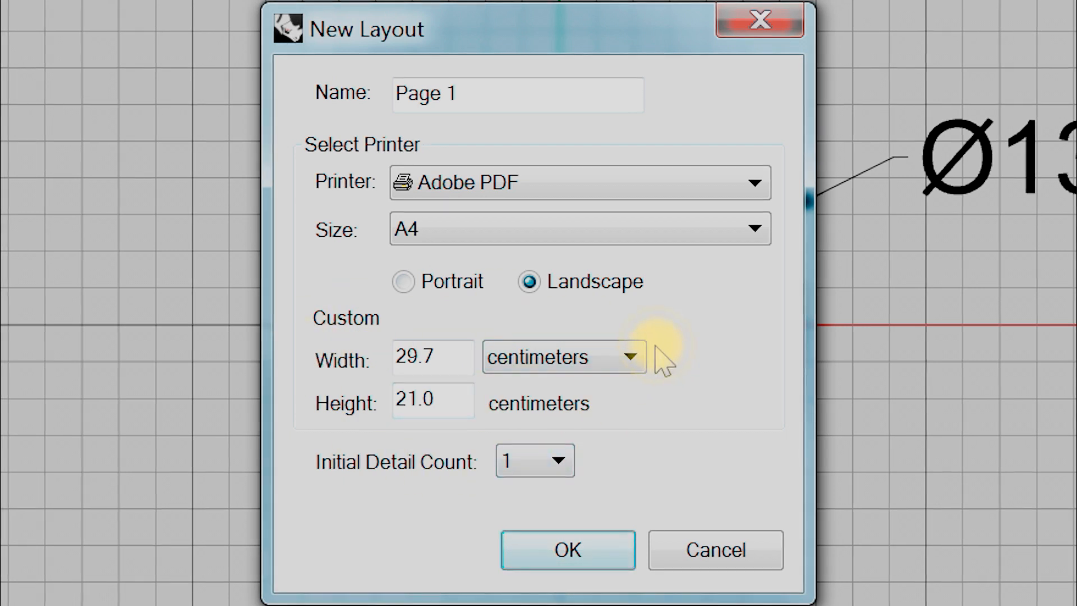
{"action": "left_click", "coordinate": [559, 470]}
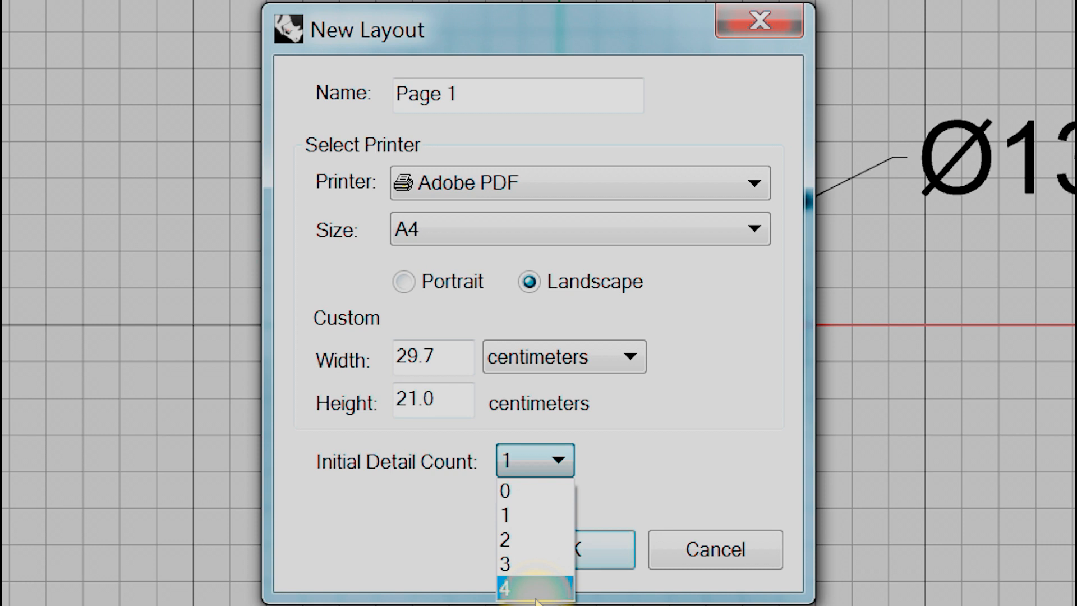
{"action": "left_click", "coordinate": [533, 515]}
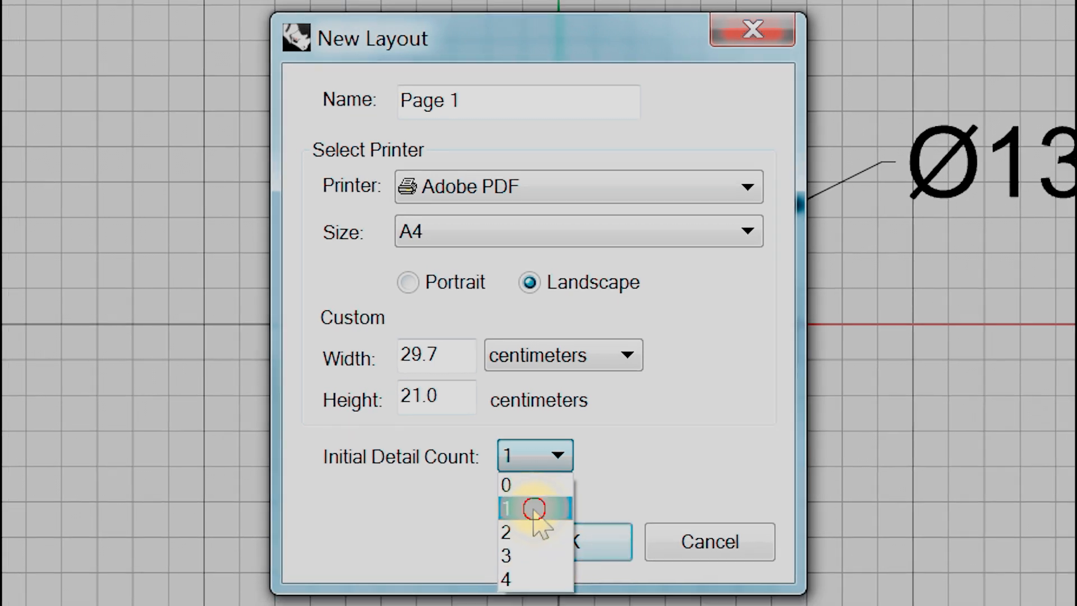
{"action": "left_click", "coordinate": [559, 549]}
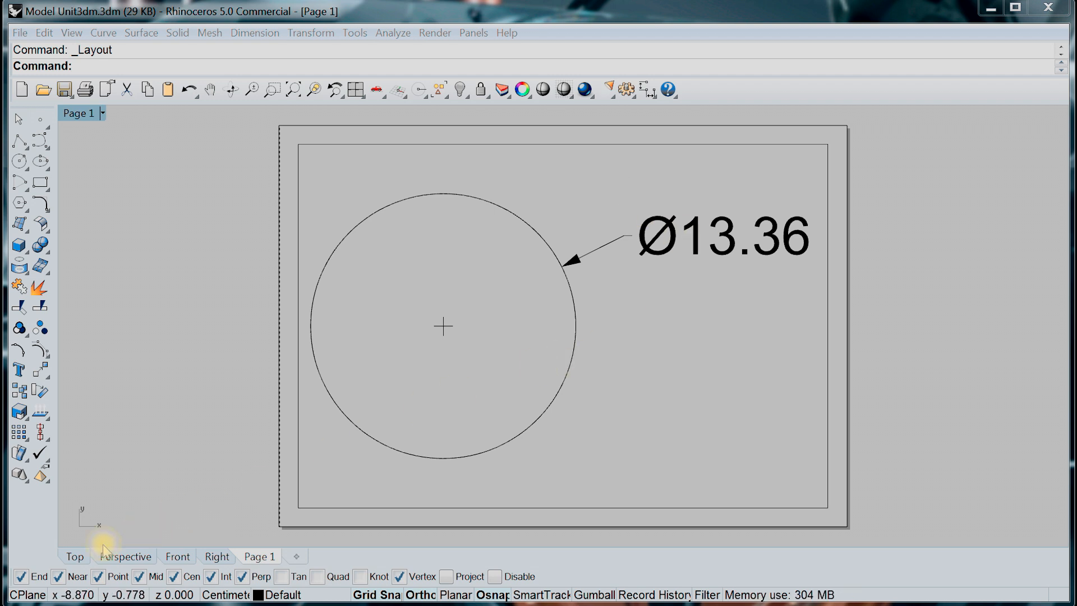
Compare the Top view with the Page 1 layout, then set the Default dimension style's text height to 1.5 and apply it
{"action": "left_click", "coordinate": [75, 557]}
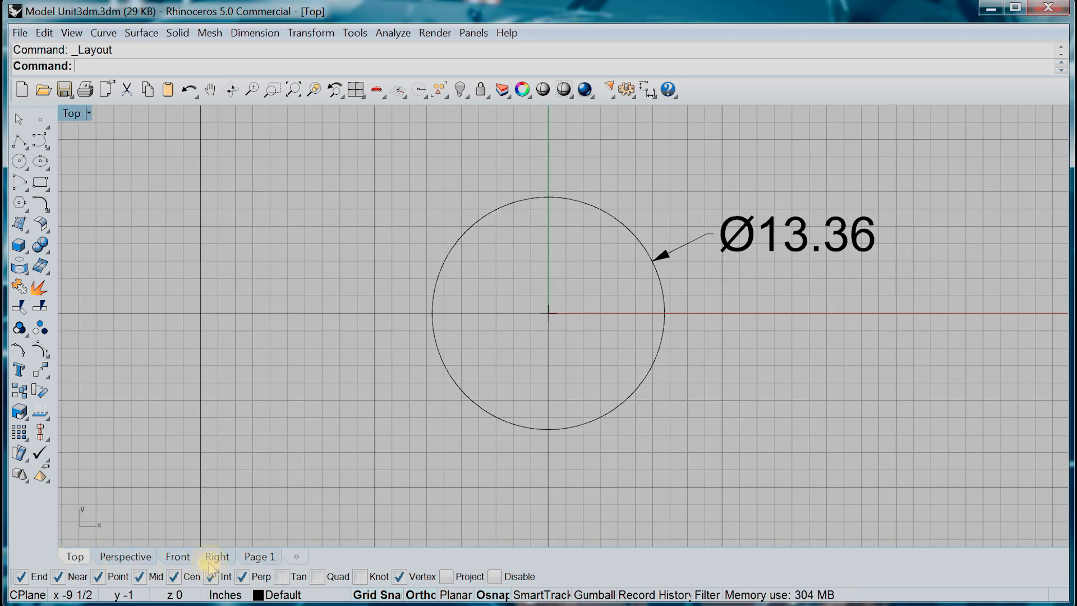
{"action": "left_click", "coordinate": [259, 557]}
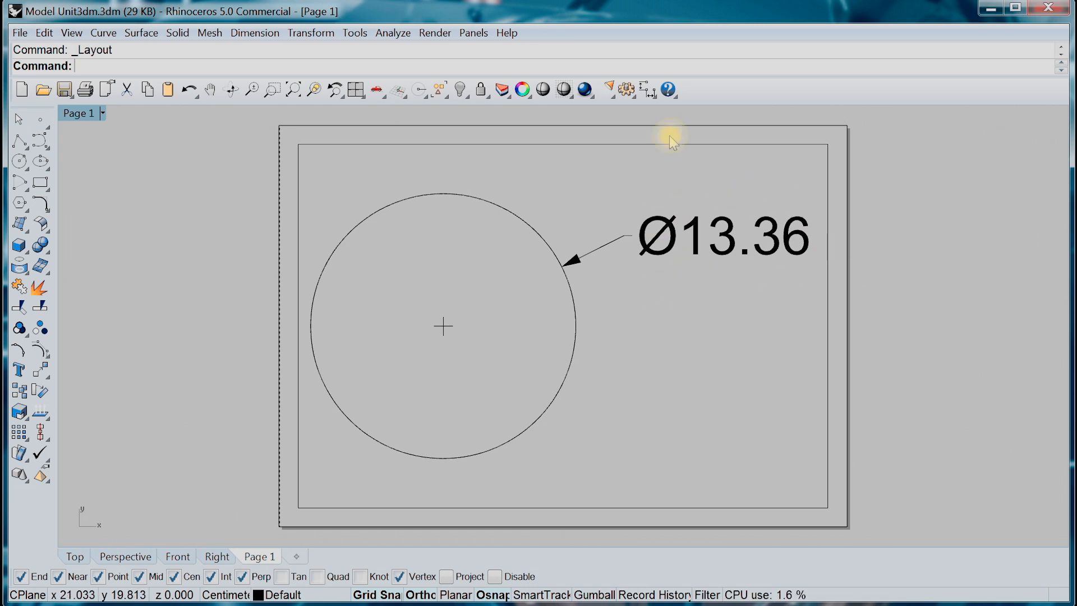
{"action": "left_click", "coordinate": [626, 89]}
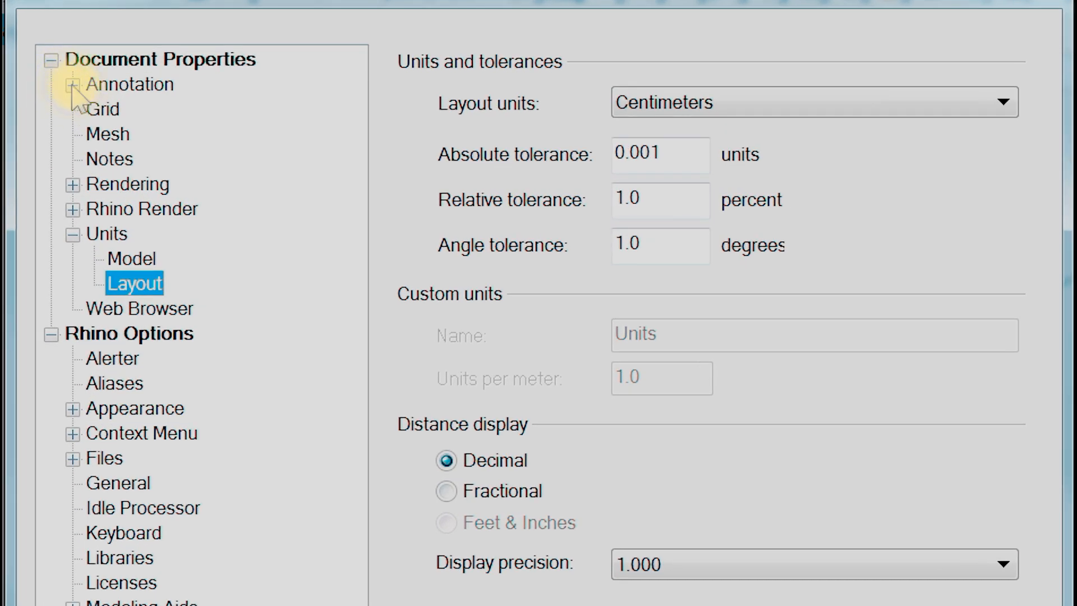
{"action": "left_click", "coordinate": [73, 84]}
{"action": "left_click", "coordinate": [112, 109]}
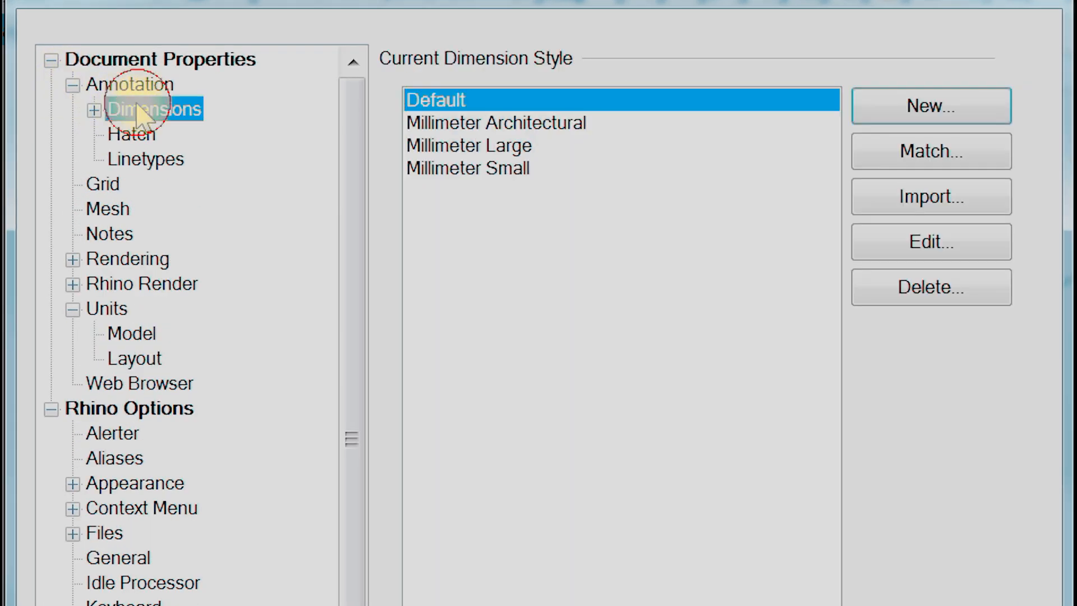
{"action": "left_click", "coordinate": [943, 247]}
{"action": "double_click", "coordinate": [720, 410]}
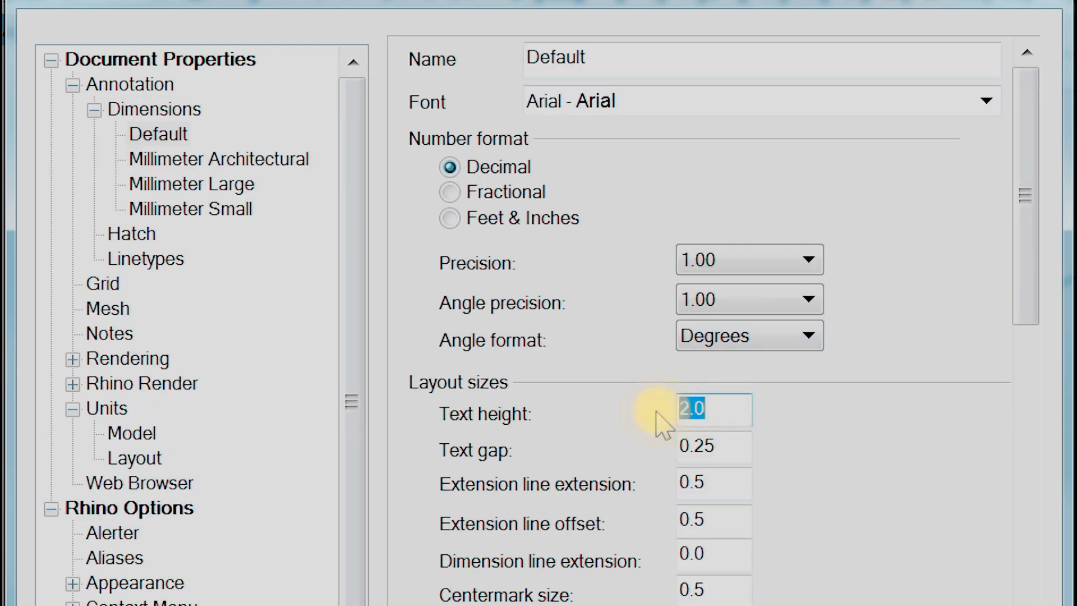
{"action": "type", "text": "1.5"}
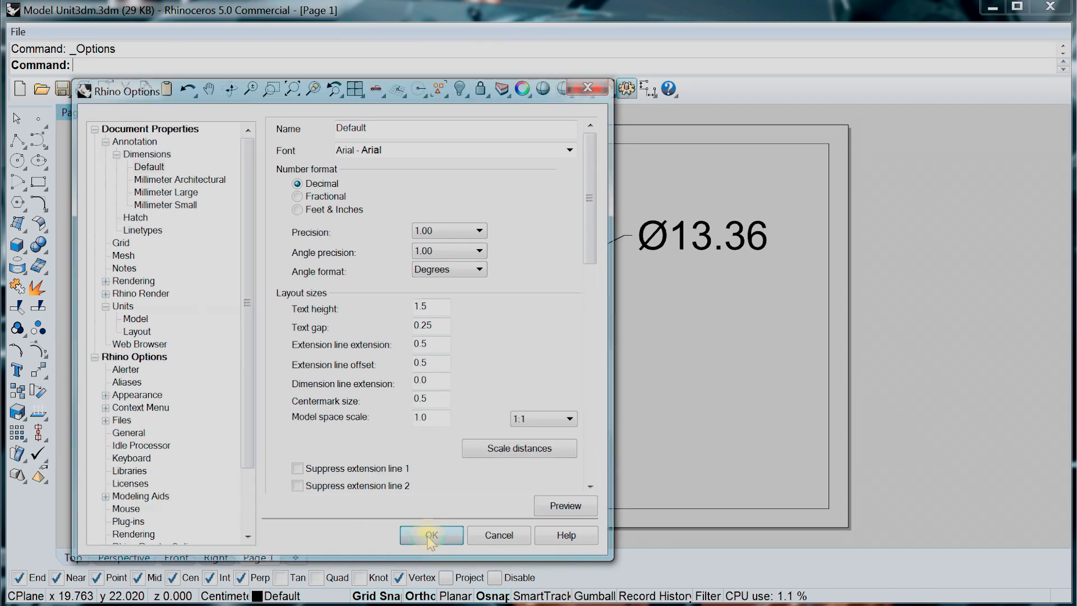
{"action": "left_click", "coordinate": [494, 603]}
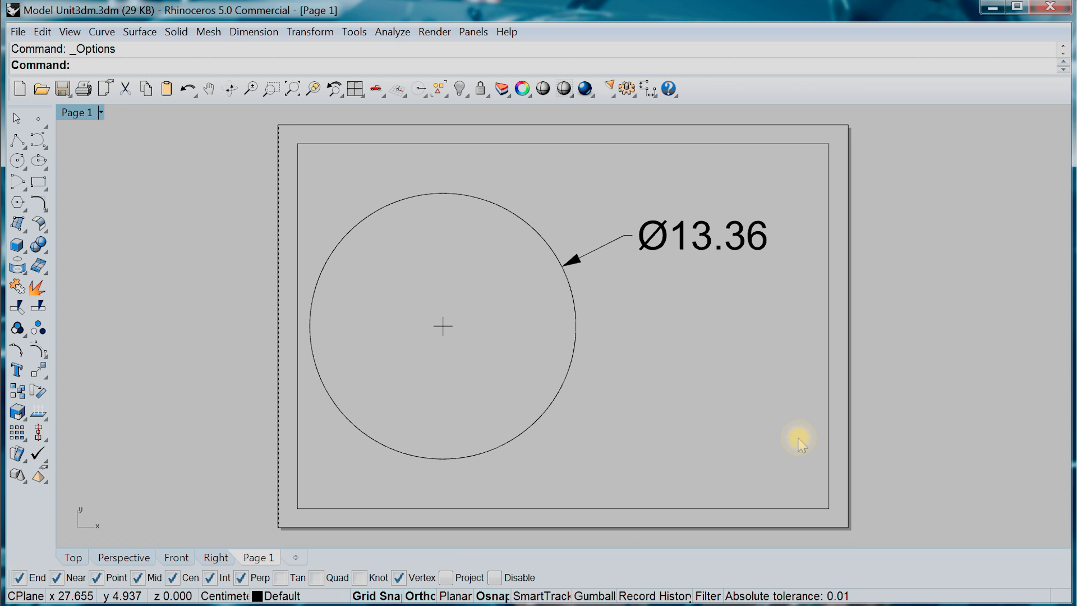
Activate the Top detail on Page 1, zoom it out so the circle appears smaller within the frame, and return to layout space
{"action": "double_click", "coordinate": [721, 425]}
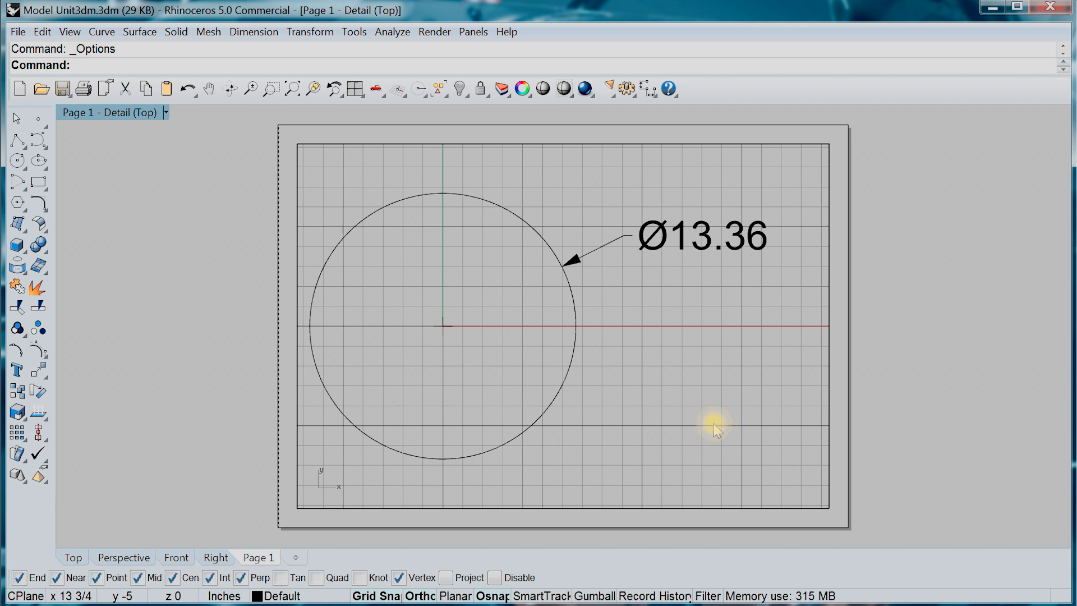
{"action": "right_click_drag", "start_coordinate": [687, 428], "coordinate": [655, 415]}
{"action": "scroll", "coordinate": [719, 431], "scroll_direction": "down", "scroll_amount": 3}
{"action": "scroll", "coordinate": [718, 431], "scroll_direction": "up", "scroll_amount": 2}
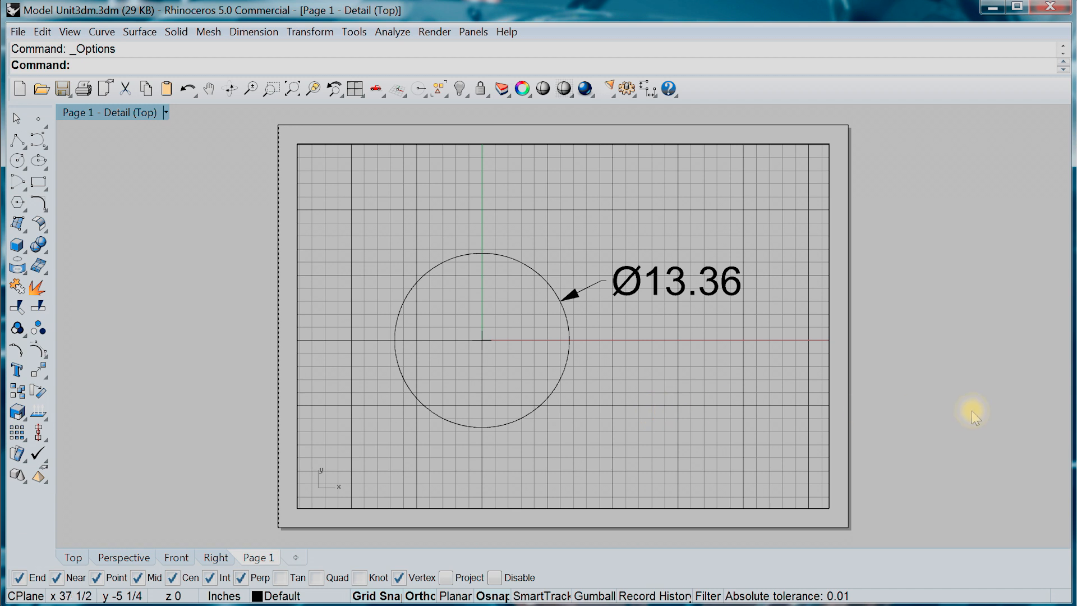
{"action": "double_click", "coordinate": [901, 416]}
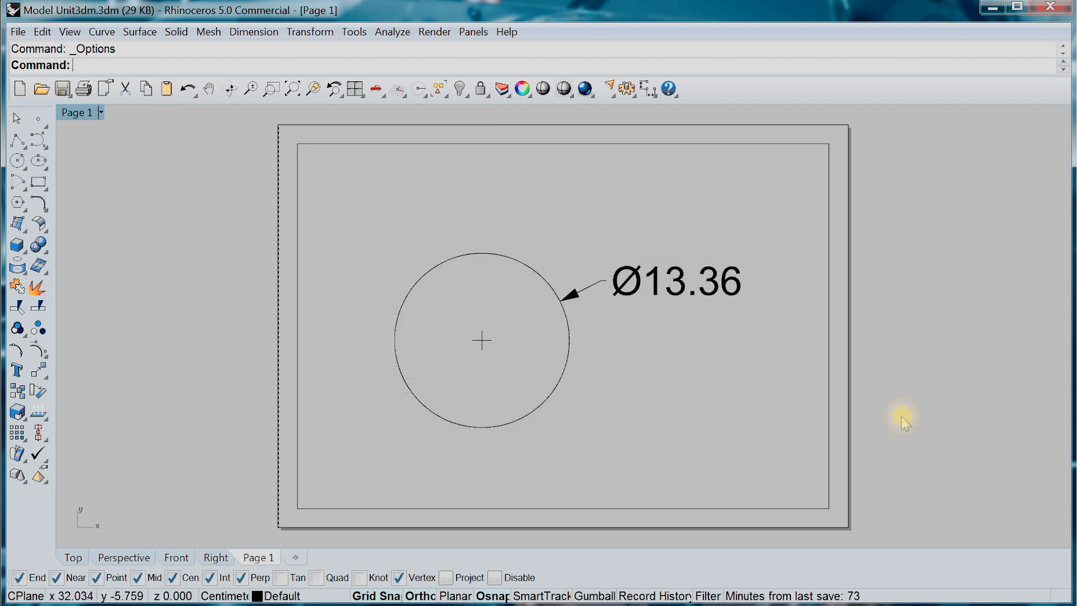
Pan and zoom the whole Page 1 sheet from layout space to see how it moves together with its detail
{"action": "right_click_drag", "start_coordinate": [891, 409], "coordinate": [803, 416]}
{"action": "scroll", "coordinate": [858, 405], "scroll_direction": "down", "scroll_amount": 2}
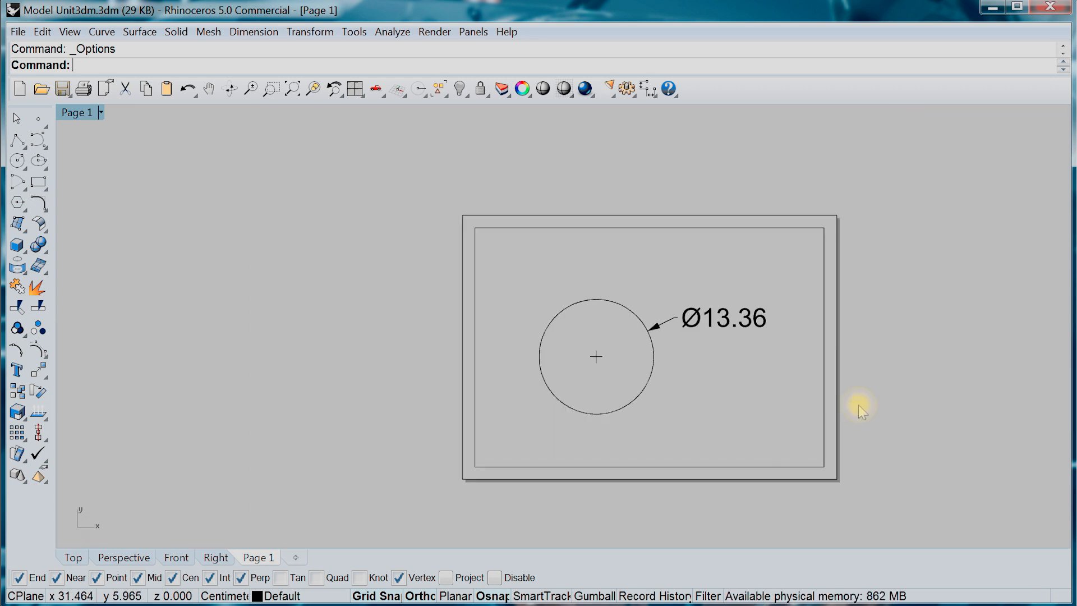
{"action": "scroll", "coordinate": [860, 405], "scroll_direction": "up", "scroll_amount": 2}
{"action": "scroll", "coordinate": [861, 405], "scroll_direction": "down", "scroll_amount": 2}
{"action": "scroll", "coordinate": [862, 405], "scroll_direction": "up", "scroll_amount": 2}
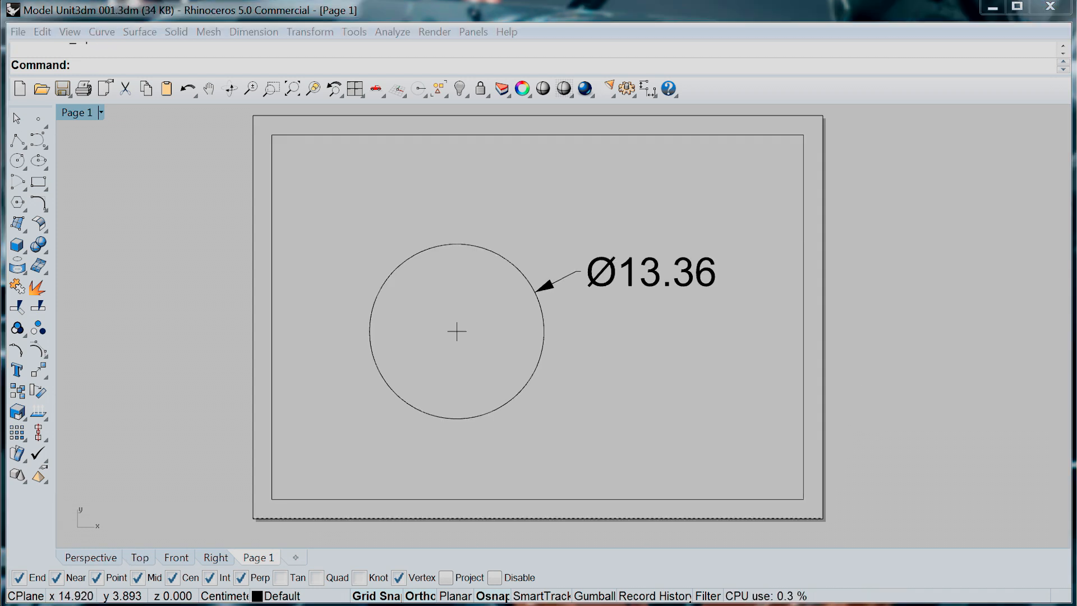
Show the whole grid in the Top view and set the grid line count to 20 for all viewports
{"action": "left_click", "coordinate": [140, 556]}
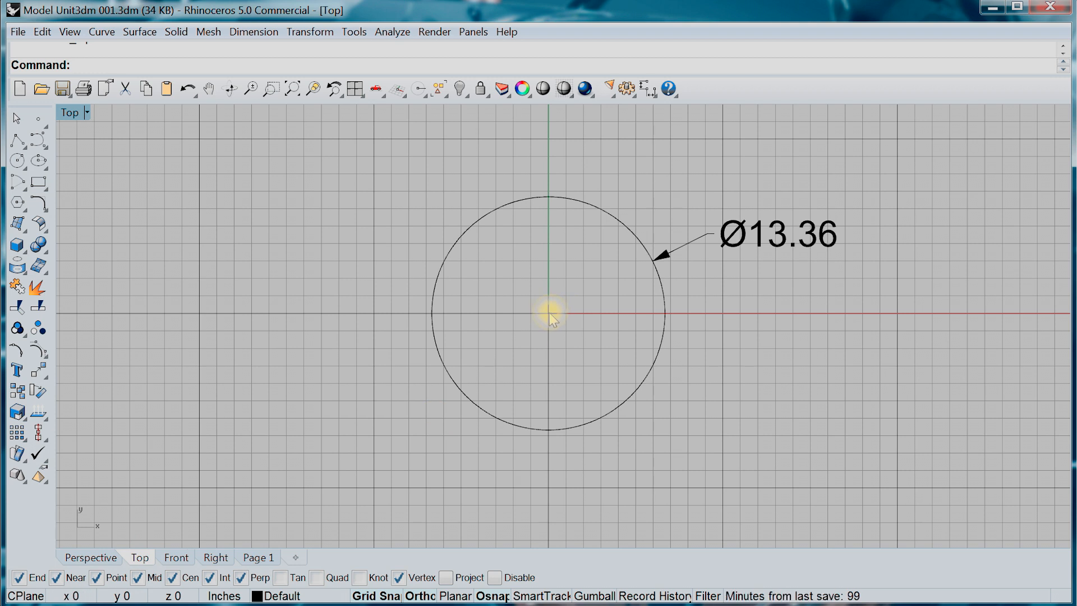
{"action": "scroll", "coordinate": [550, 318], "scroll_direction": "down", "scroll_amount": 8}
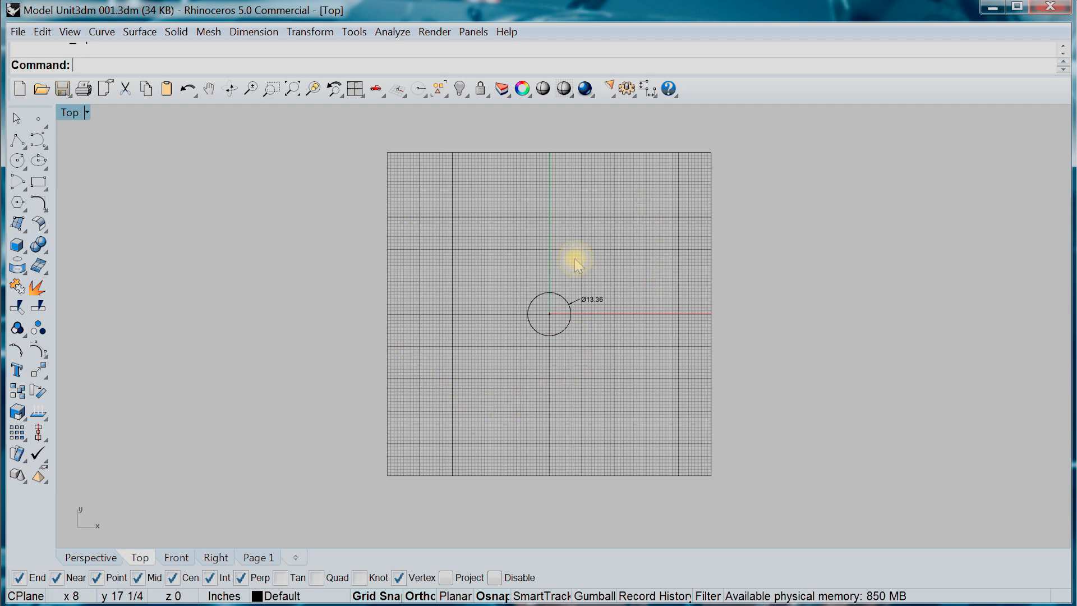
{"action": "right_click_drag", "start_coordinate": [519, 276], "coordinate": [812, 300]}
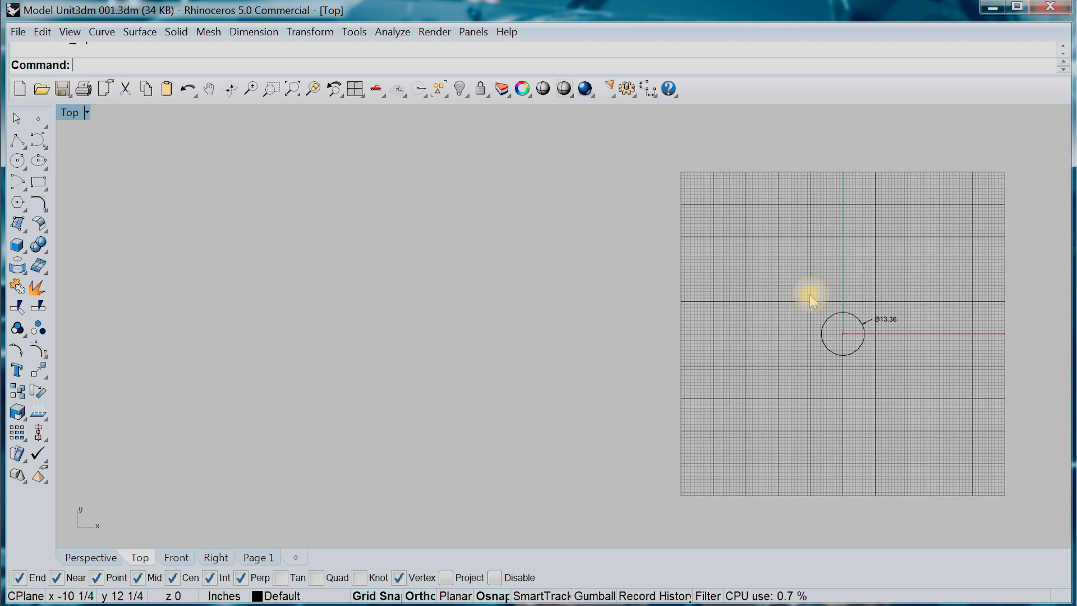
{"action": "left_click", "coordinate": [626, 88]}
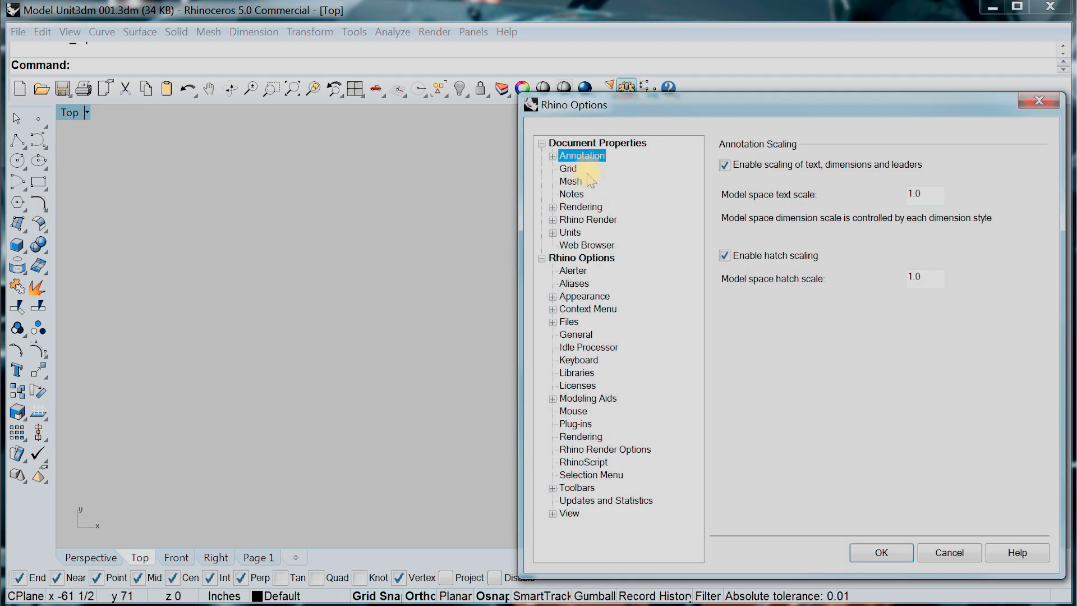
{"action": "left_click", "coordinate": [567, 169]}
{"action": "left_click_drag", "start_coordinate": [760, 106], "coordinate": [348, 97]}
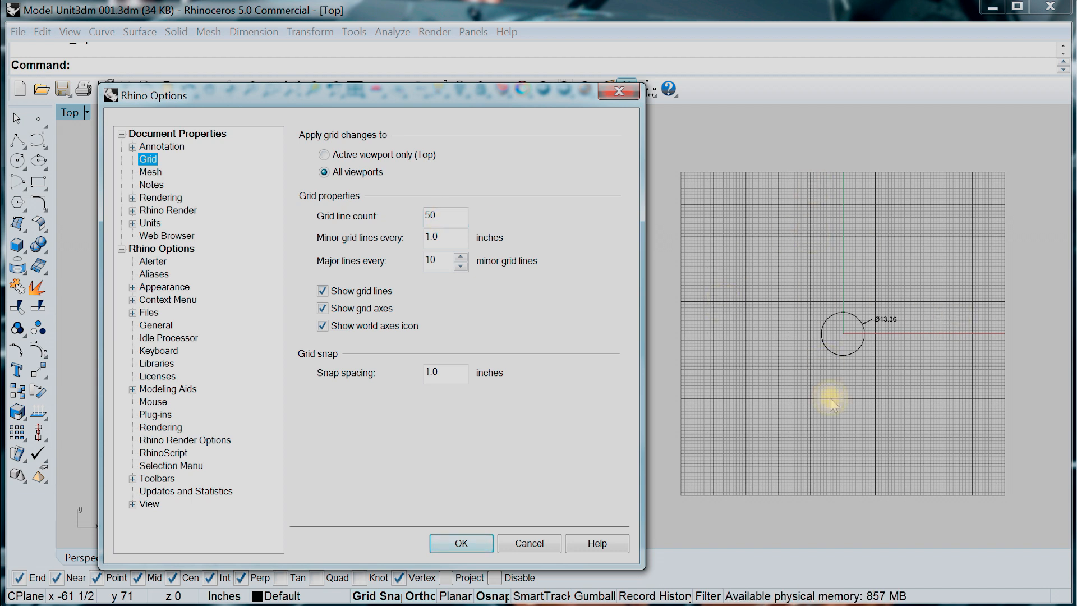
{"action": "left_click_drag", "start_coordinate": [447, 216], "coordinate": [419, 213]}
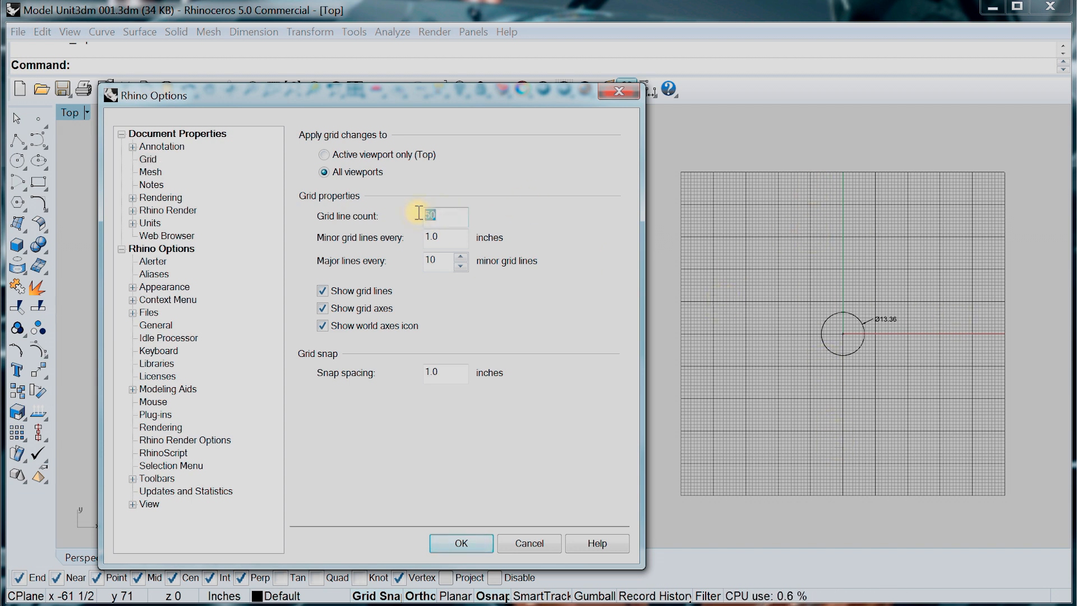
{"action": "type", "text": "20"}
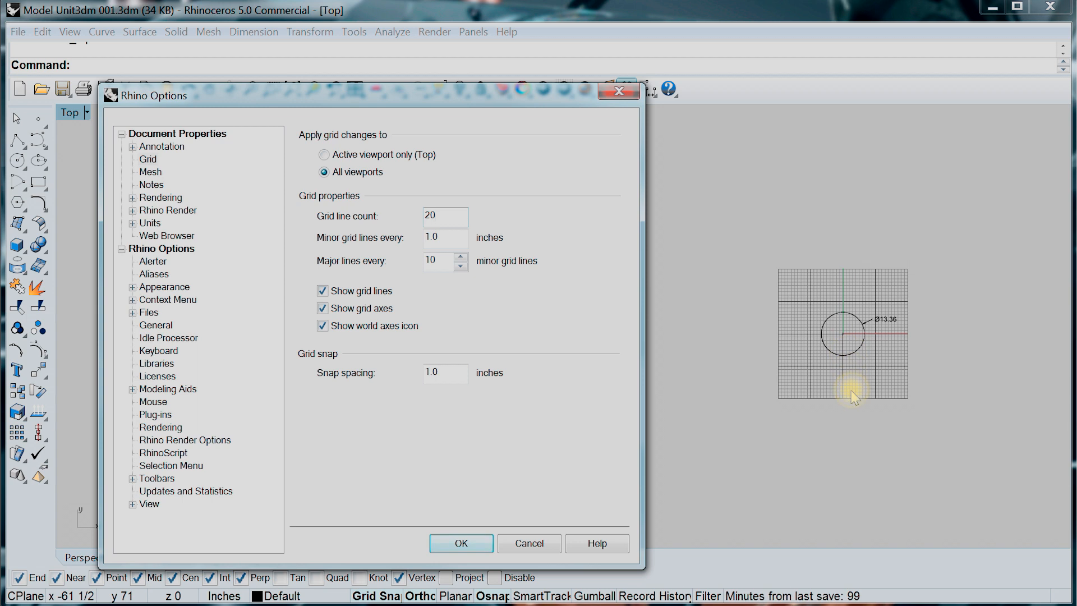
Restore the grid line count to 50 and accept the grid properties
{"action": "double_click", "coordinate": [452, 218]}
{"action": "type", "text": "50"}
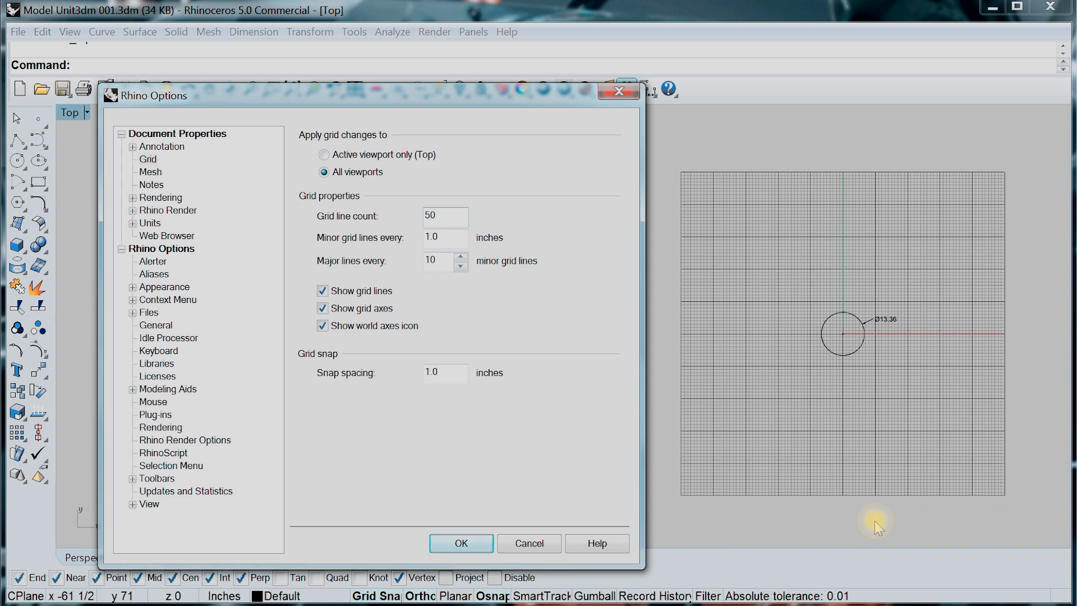
{"action": "left_click", "coordinate": [468, 544]}
Delete the circle and its diameter dimension from the Top view
{"action": "scroll", "coordinate": [853, 333], "scroll_direction": "up", "scroll_amount": 10}
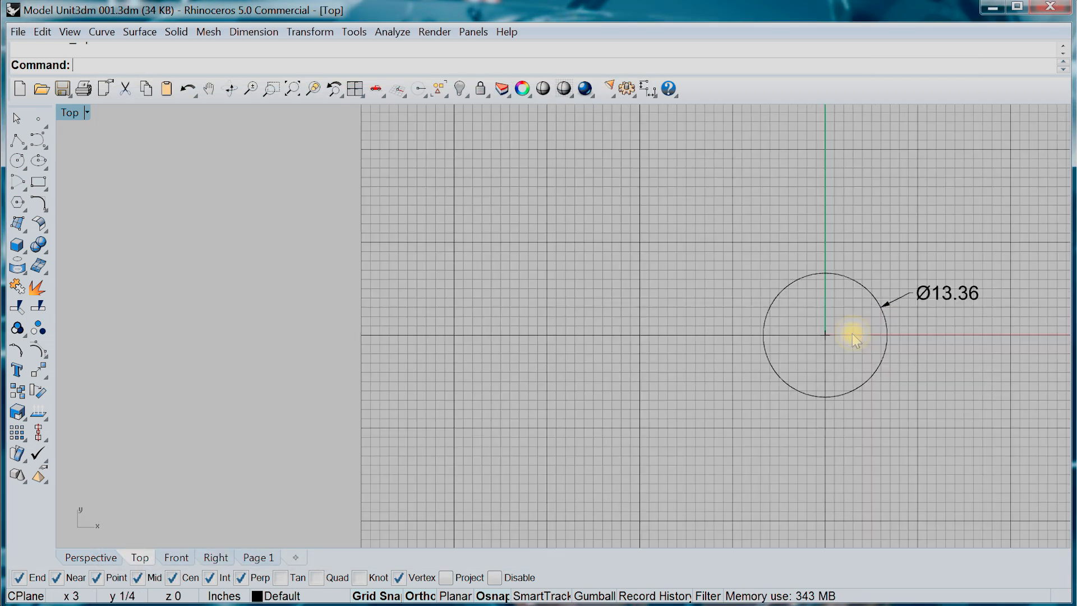
{"action": "right_click_drag", "start_coordinate": [853, 334], "coordinate": [692, 329]}
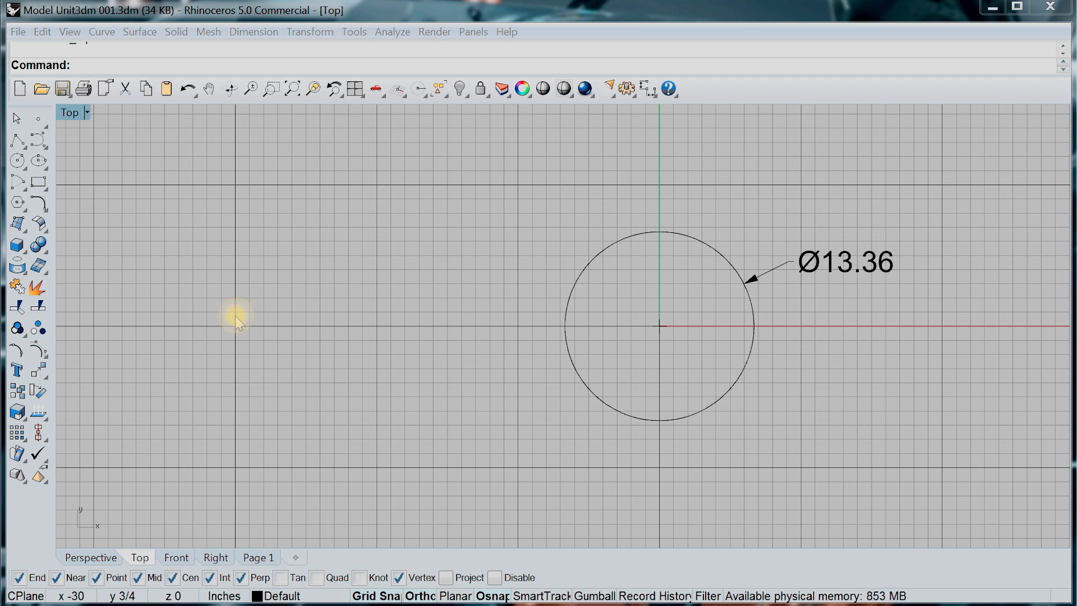
{"action": "left_click", "coordinate": [565, 331]}
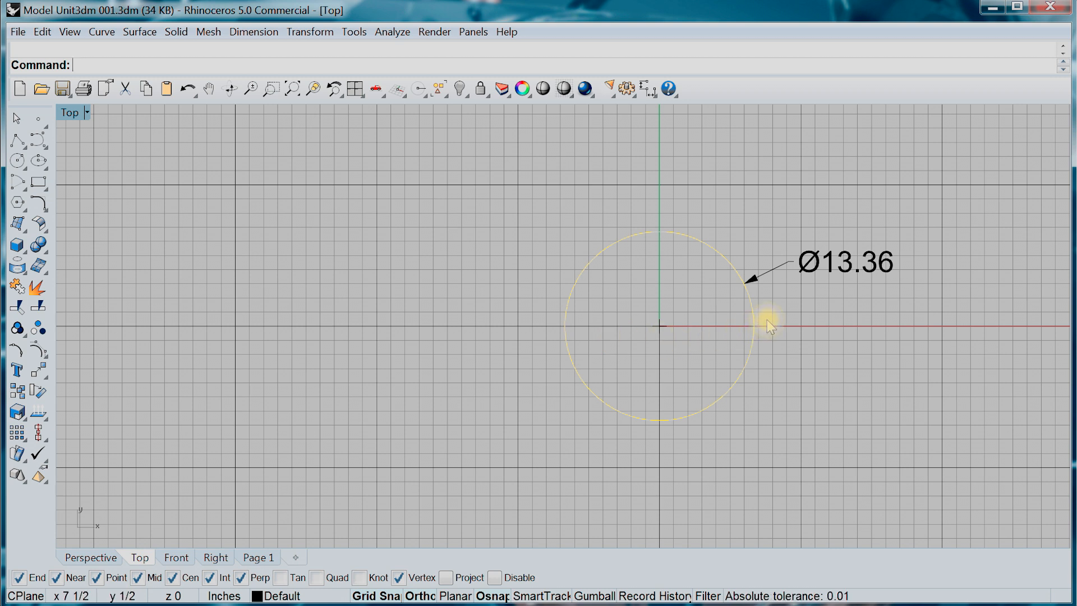
{"action": "key", "text": "Delete"}
{"action": "left_click", "coordinate": [809, 265]}
{"action": "key", "text": "Delete"}
Add a 10-inch linear dimension along the X axis from the origin, with its dimension line above the axis
{"action": "left_click", "coordinate": [253, 32]}
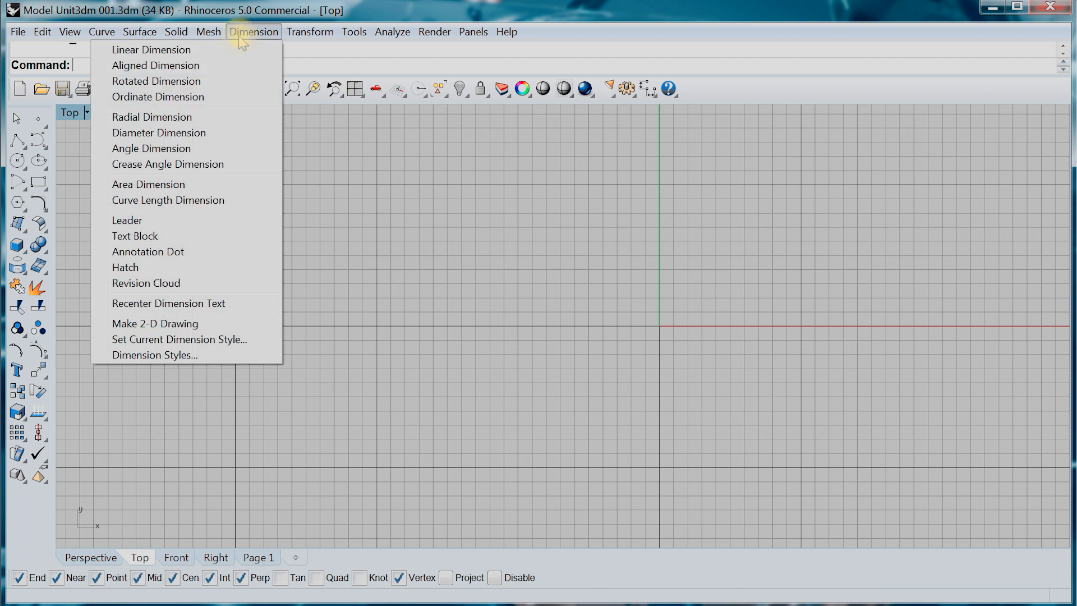
{"action": "left_click", "coordinate": [227, 50]}
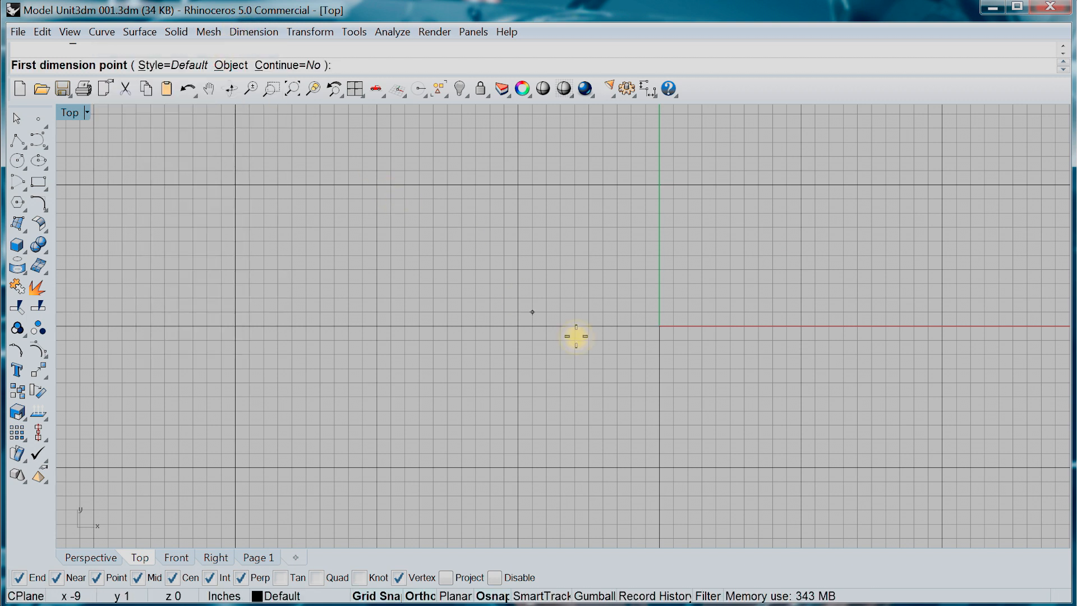
{"action": "left_click", "coordinate": [658, 325]}
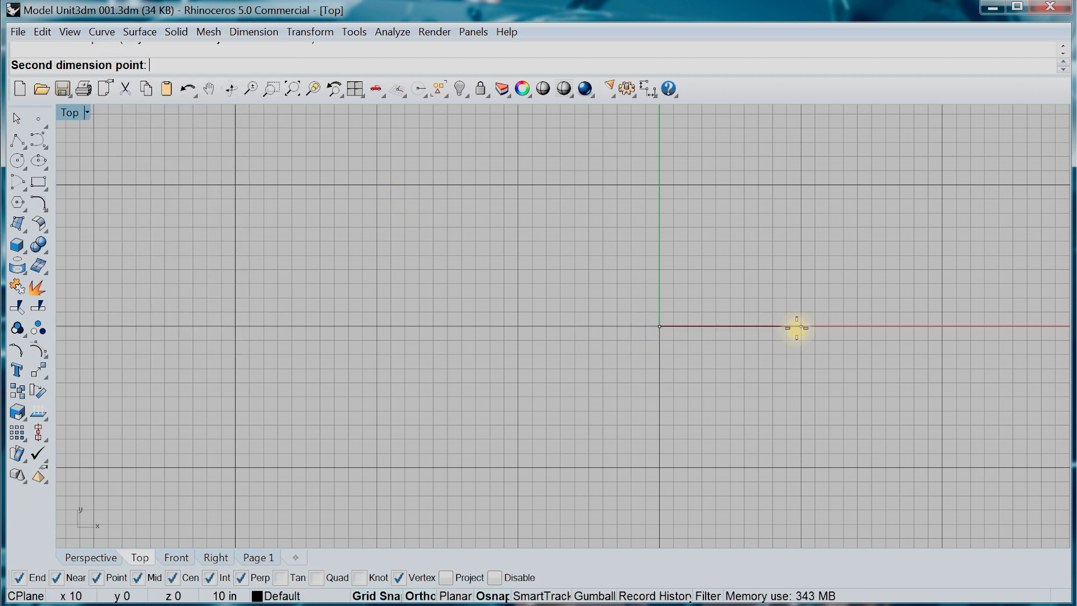
{"action": "left_click", "coordinate": [796, 327]}
{"action": "left_click", "coordinate": [795, 269]}
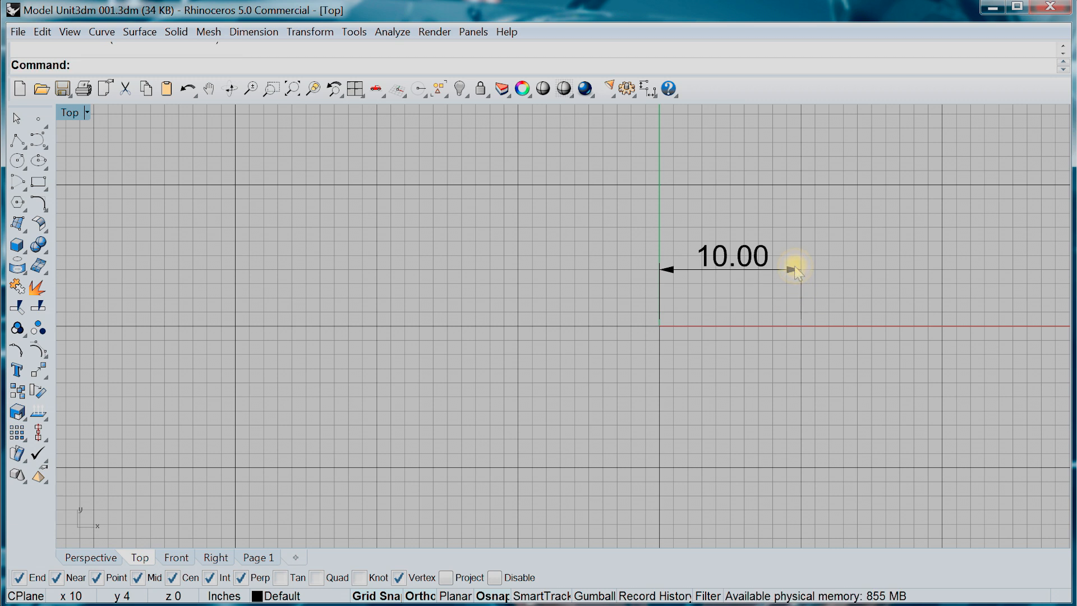
Try minor grid lines every 2 inches in the document's grid properties, and return the spacing to 1 inch
{"action": "left_click", "coordinate": [624, 90]}
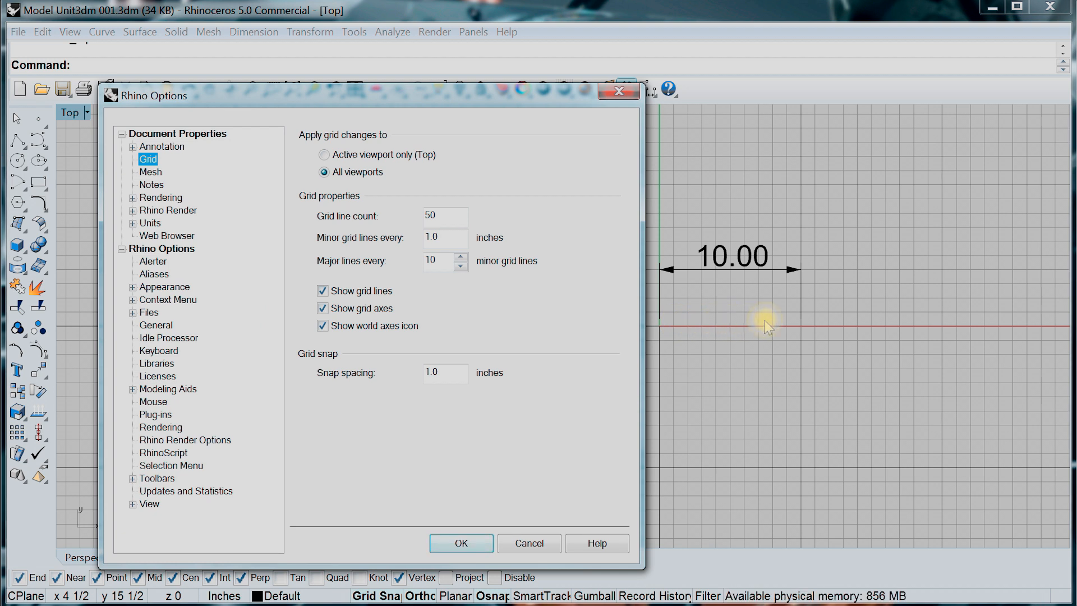
{"action": "left_click_drag", "start_coordinate": [449, 238], "coordinate": [415, 242]}
{"action": "type", "text": "2"}
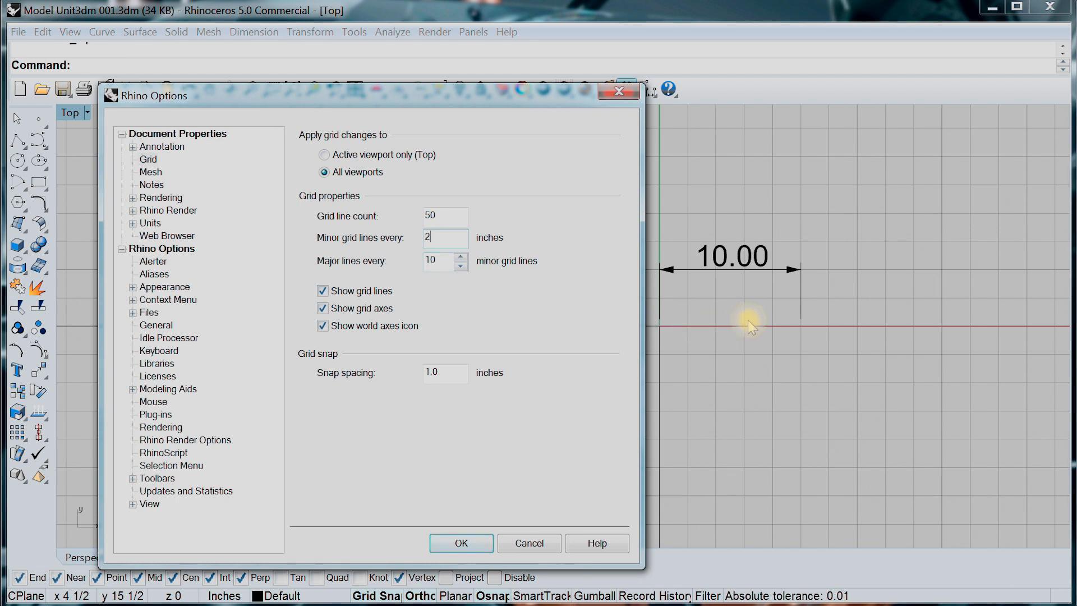
{"action": "left_click_drag", "start_coordinate": [460, 236], "coordinate": [423, 241]}
{"action": "type", "text": "1"}
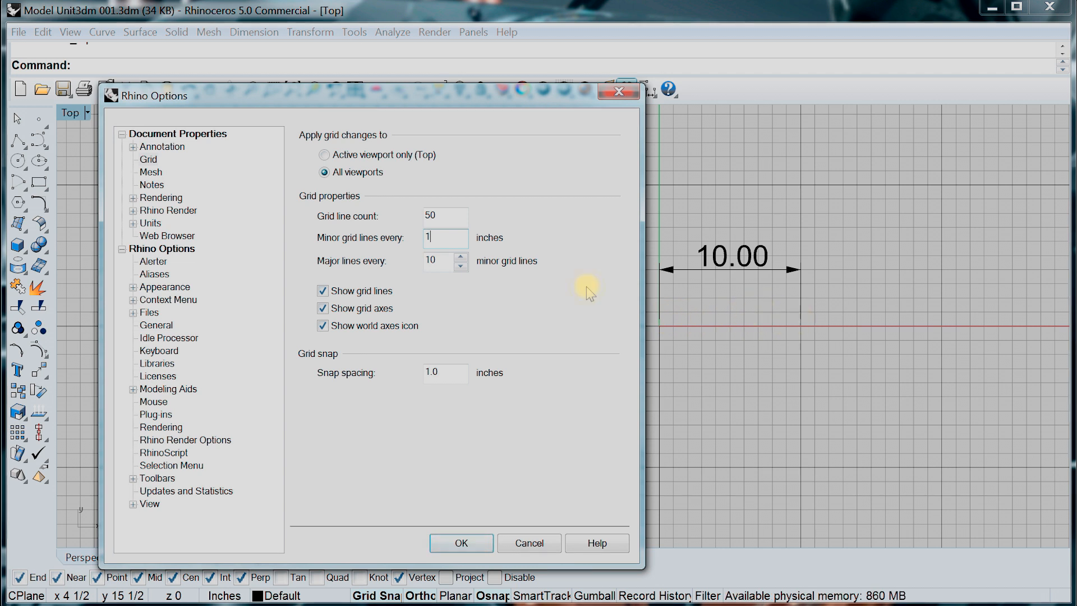
Try major grid lines every 20 and every 5 minor lines, and return the interval to 10
{"action": "key", "text": "Tab"}
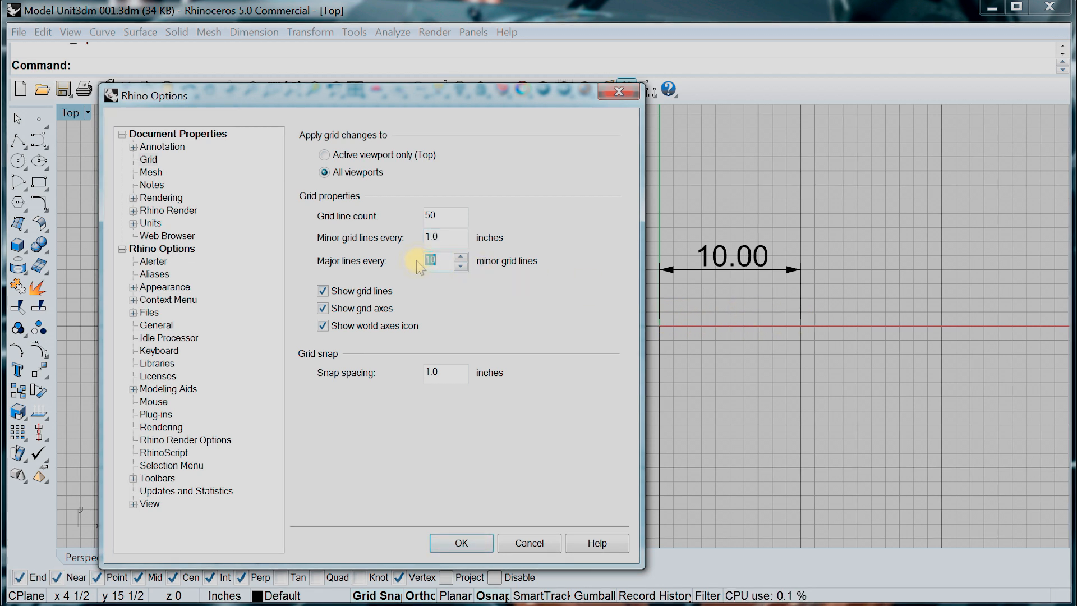
{"action": "type", "text": "20"}
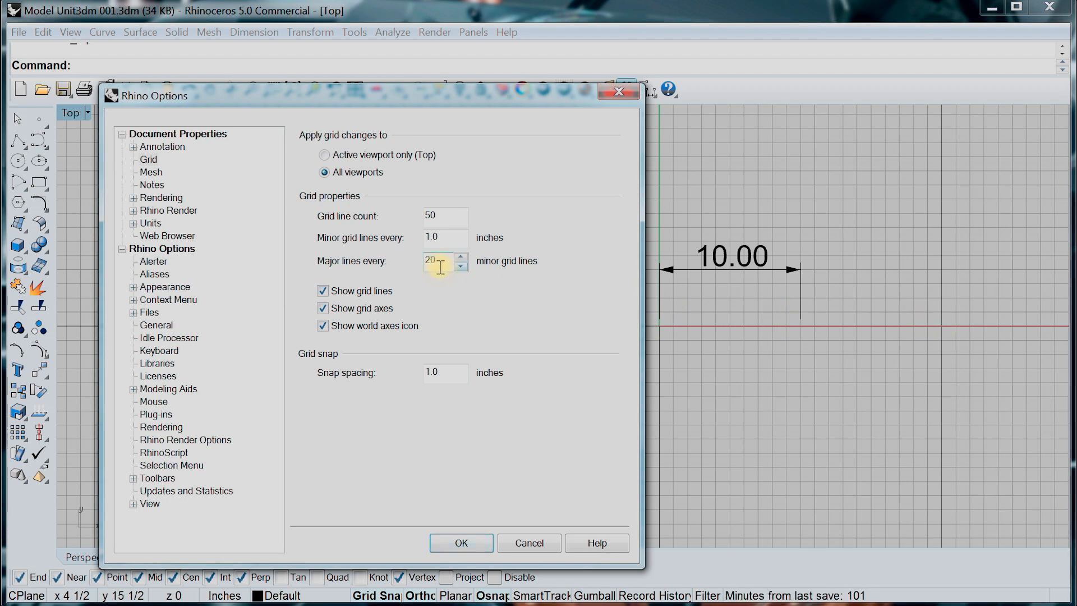
{"action": "left_click_drag", "start_coordinate": [435, 262], "coordinate": [412, 259]}
{"action": "type", "text": "5"}
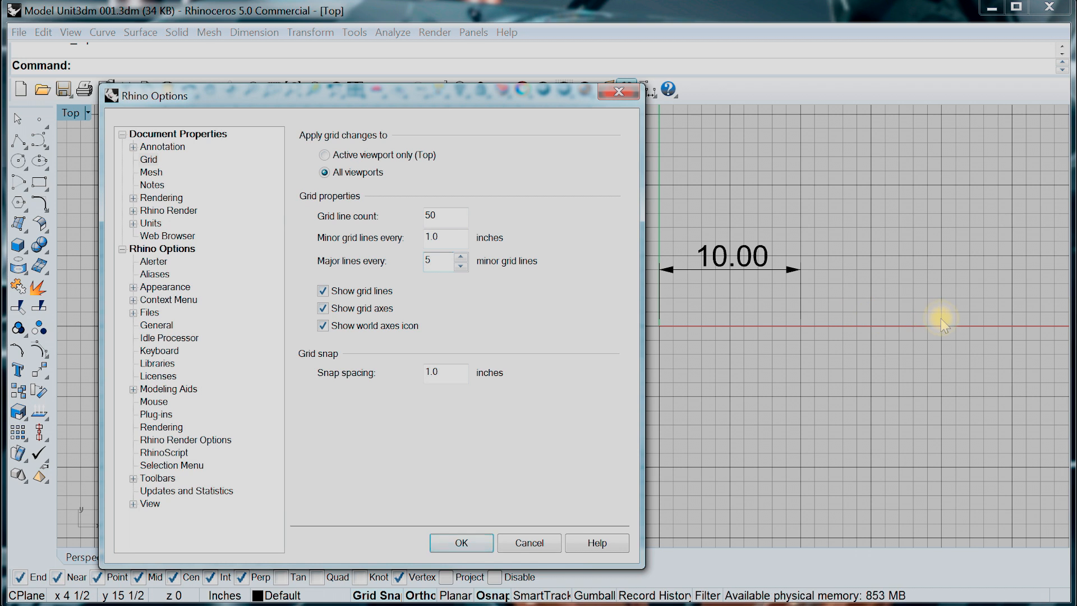
{"action": "left_click_drag", "start_coordinate": [441, 262], "coordinate": [410, 262]}
{"action": "type", "text": "10"}
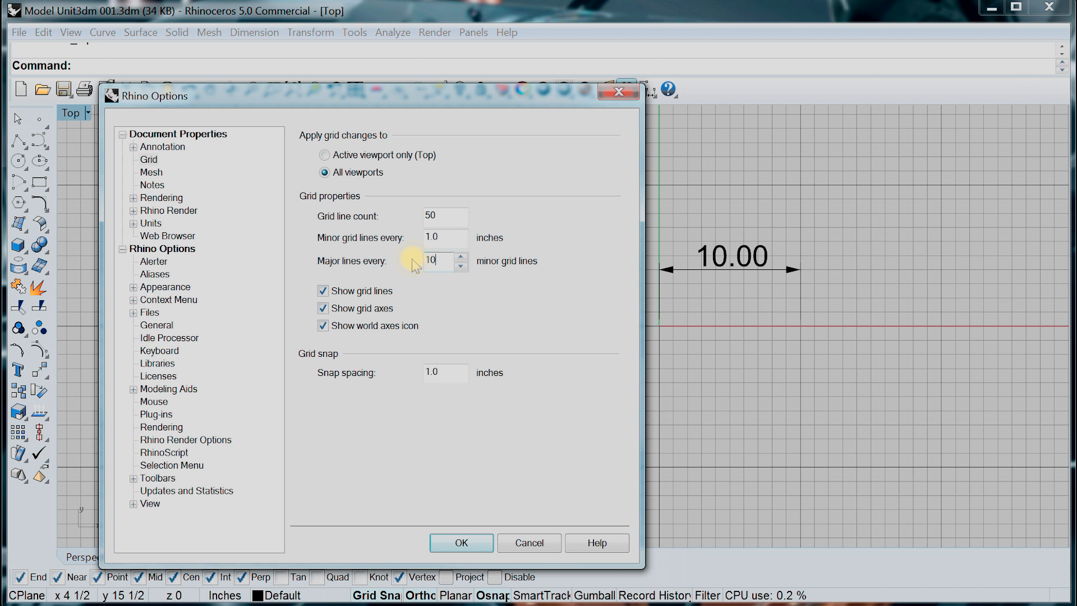
Hide the grid lines and grid axes in all viewports, and show both again
{"action": "left_click", "coordinate": [322, 292]}
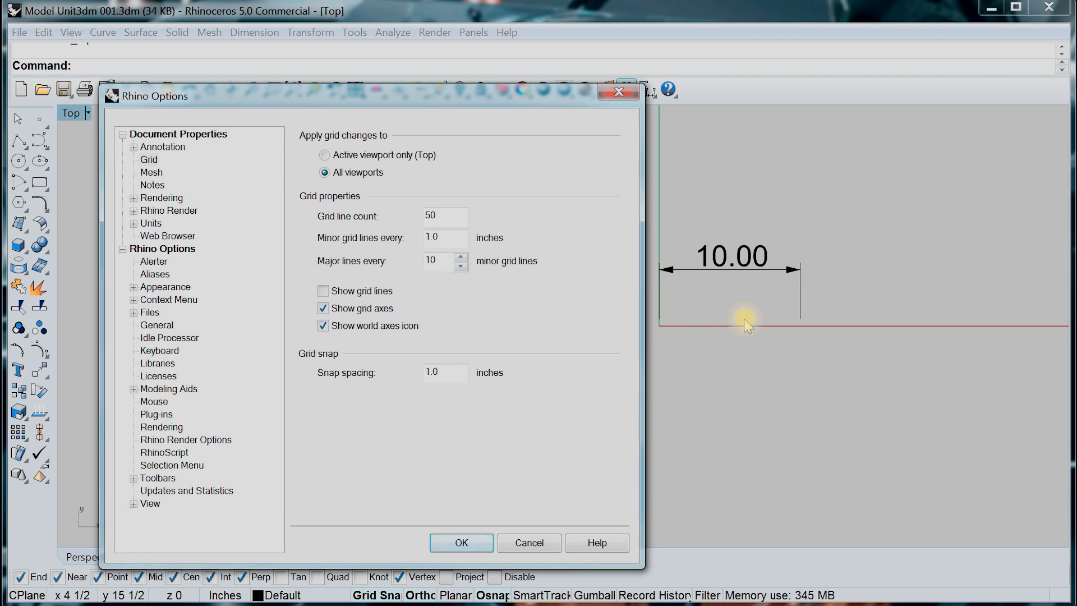
{"action": "left_click", "coordinate": [323, 308]}
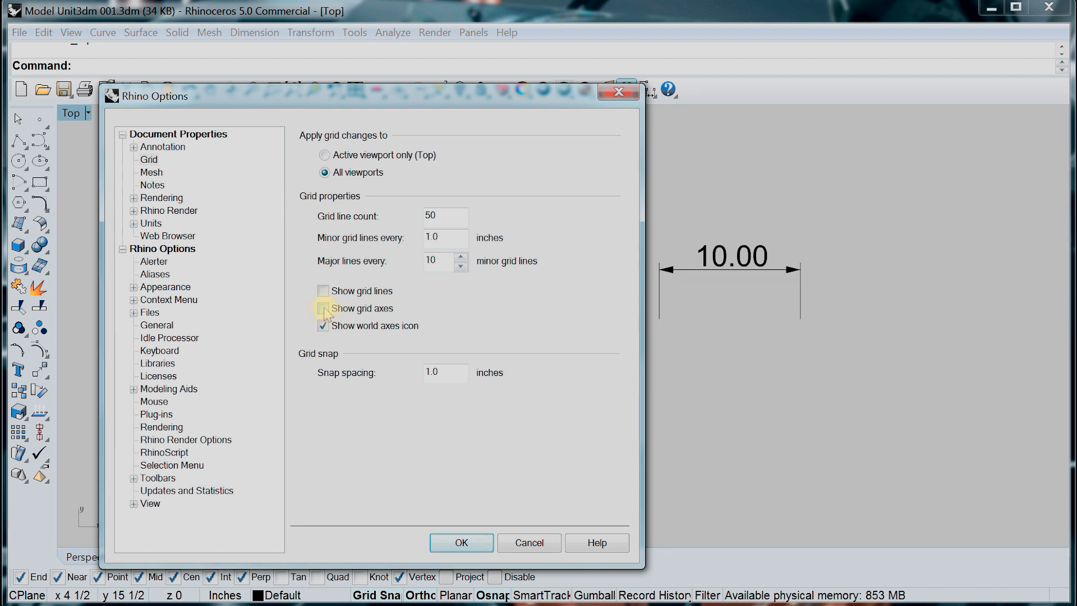
{"action": "left_click", "coordinate": [323, 308]}
{"action": "left_click", "coordinate": [323, 290]}
Uncover the world axes icon, switch its display off and on again, and accept the grid properties
{"action": "left_click_drag", "start_coordinate": [334, 103], "coordinate": [731, 115]}
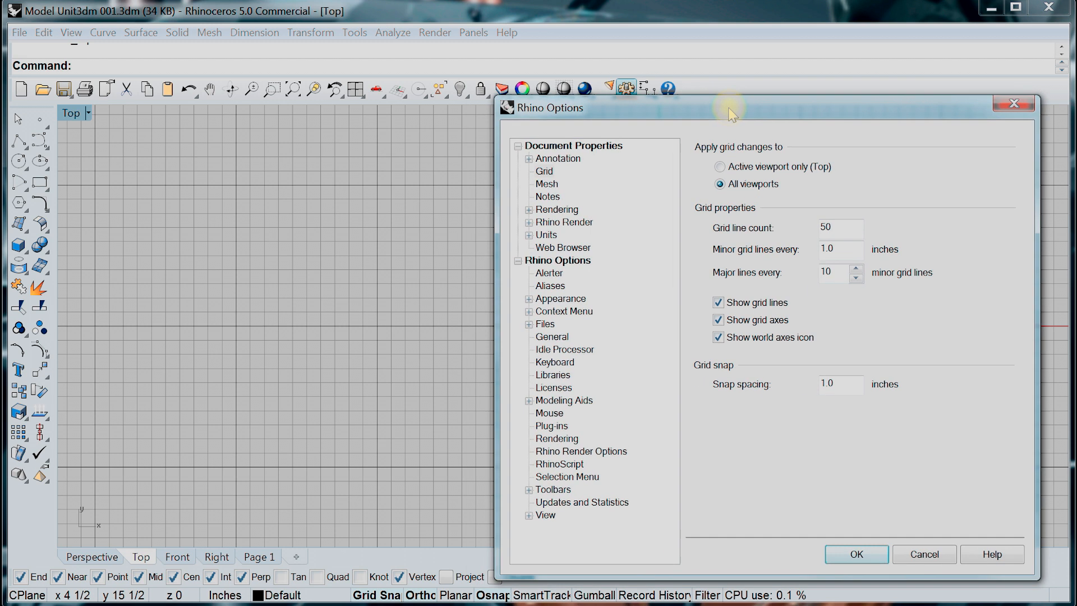
{"action": "left_click", "coordinate": [720, 304]}
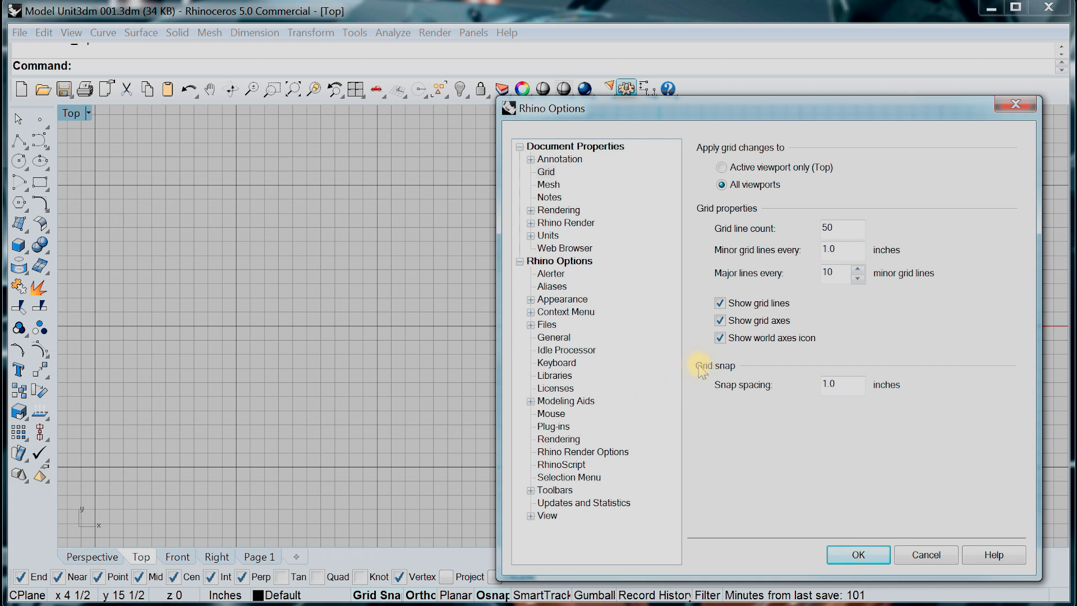
{"action": "left_click", "coordinate": [719, 338]}
{"action": "left_click", "coordinate": [720, 338]}
{"action": "left_click", "coordinate": [744, 112]}
{"action": "left_click_drag", "start_coordinate": [730, 118], "coordinate": [471, 112]}
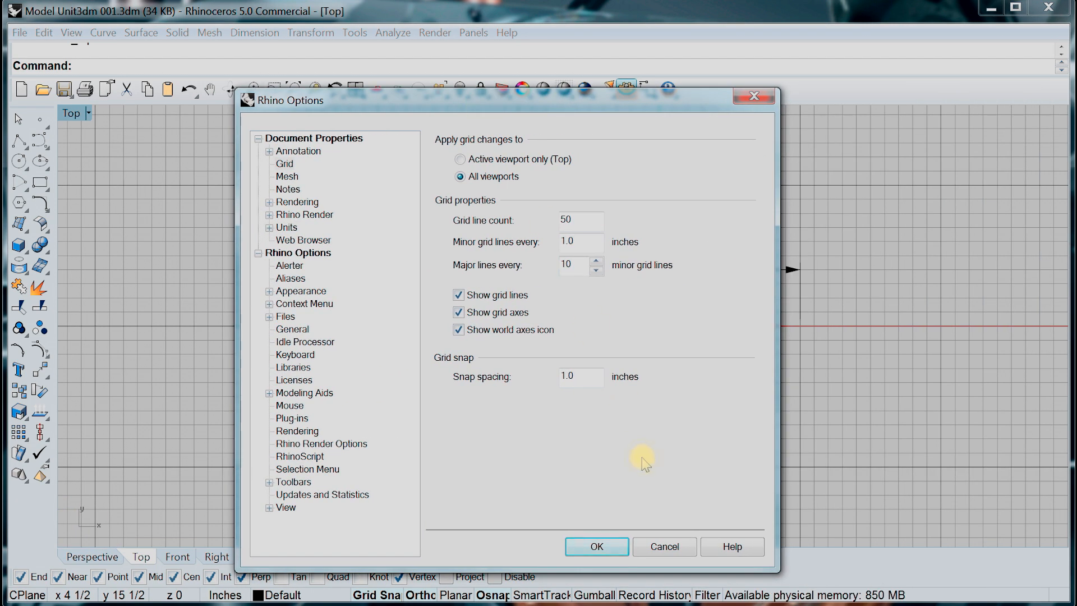
{"action": "left_click", "coordinate": [597, 544]}
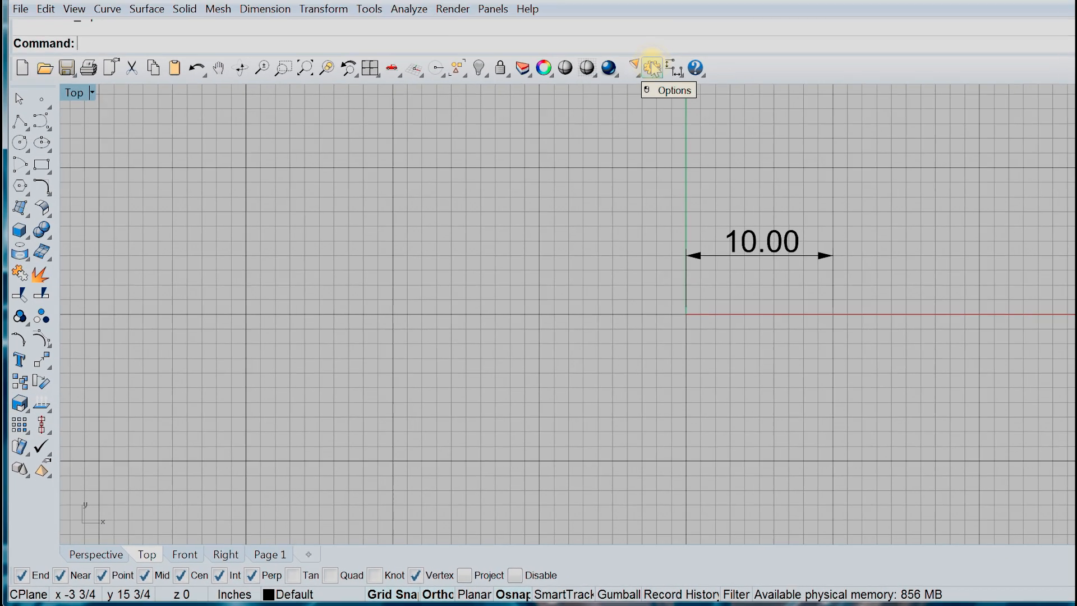
Accept a grid snap spacing of 1.0 inch and test it by moving the linear dimension
{"action": "left_click", "coordinate": [646, 72]}
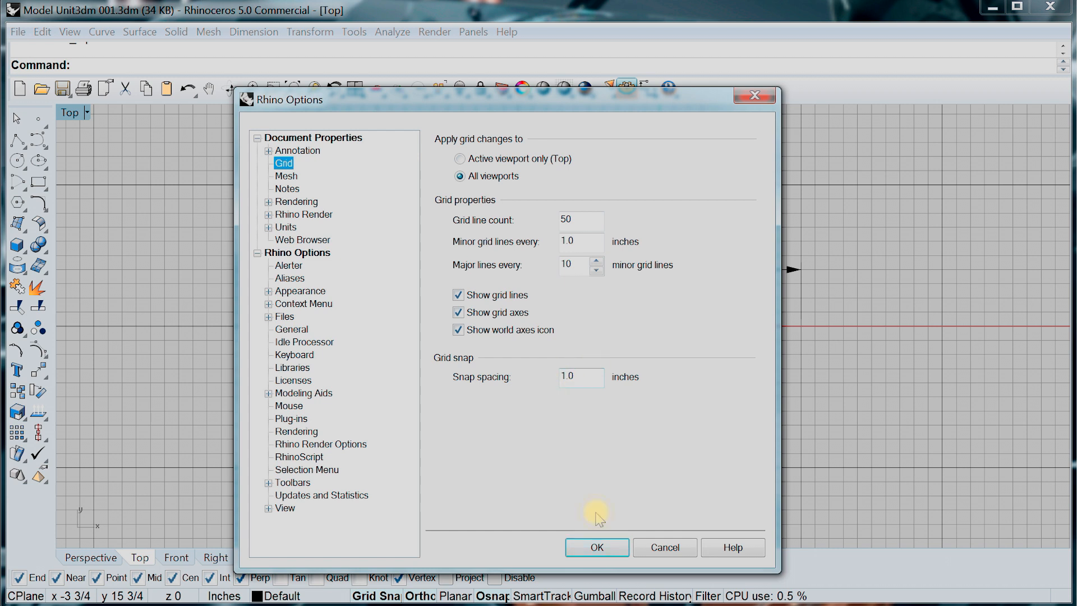
{"action": "left_click", "coordinate": [597, 546]}
{"action": "mouse_move", "coordinate": [724, 259]}
{"action": "left_mouse_down"}
{"action": "mouse_move", "coordinate": [668, 259]}
{"action": "mouse_move", "coordinate": [727, 260]}
{"action": "left_mouse_up"}
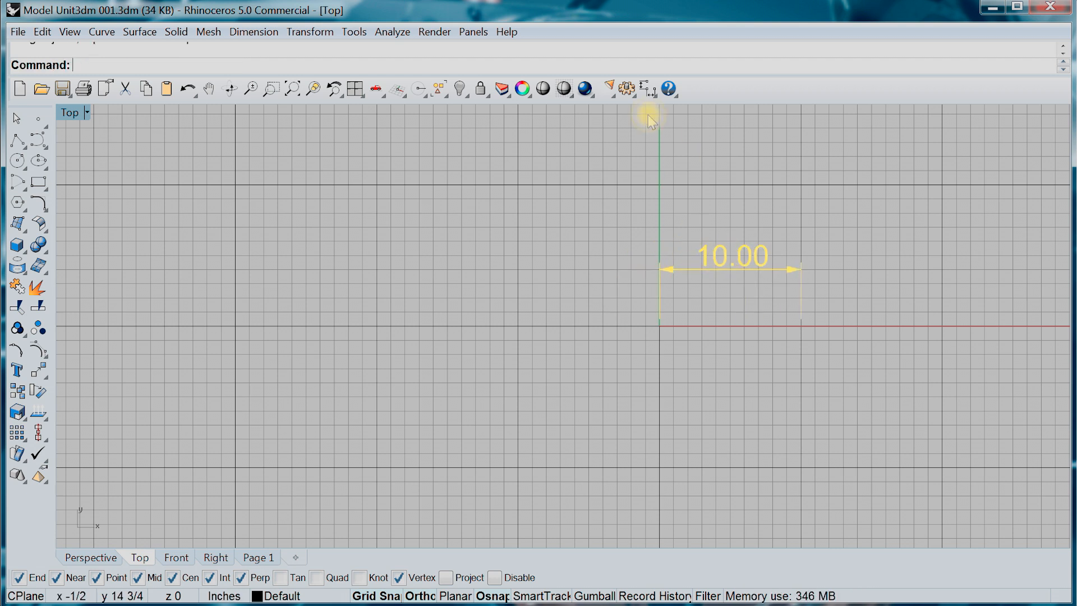
Set the grid snap spacing to 2 inches and accept the grid properties
{"action": "left_click", "coordinate": [626, 88]}
{"action": "double_click", "coordinate": [590, 379]}
{"action": "type", "text": "2"}
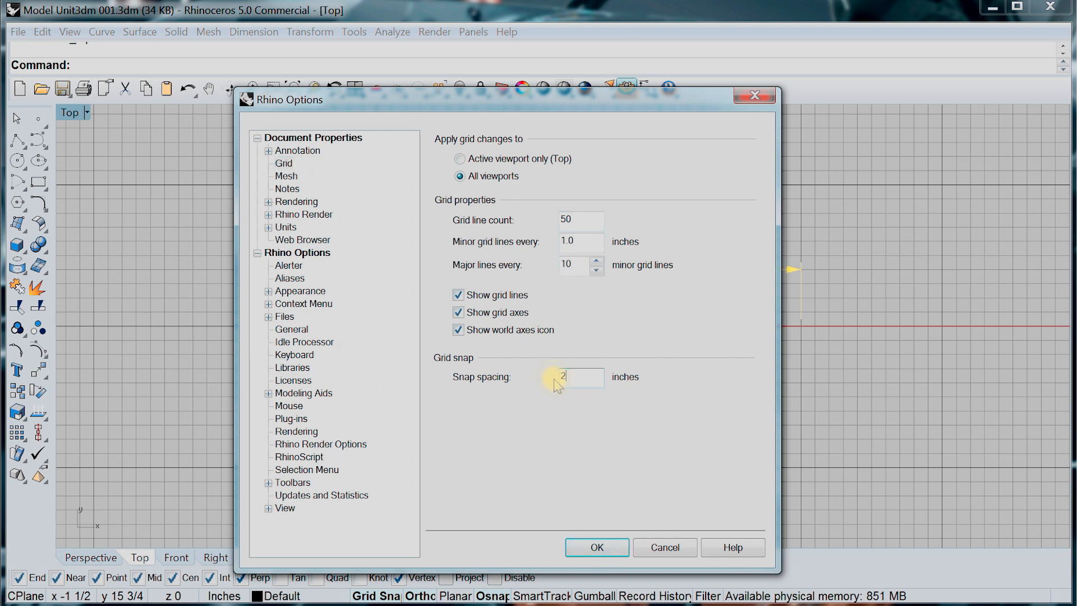
{"action": "left_click", "coordinate": [597, 547]}
Test the new snap spacing by moving the linear dimension, and toggle Grid Snap off and on
{"action": "mouse_move", "coordinate": [708, 258]}
{"action": "left_mouse_down"}
{"action": "mouse_move", "coordinate": [620, 262]}
{"action": "mouse_move", "coordinate": [716, 266]}
{"action": "left_mouse_up"}
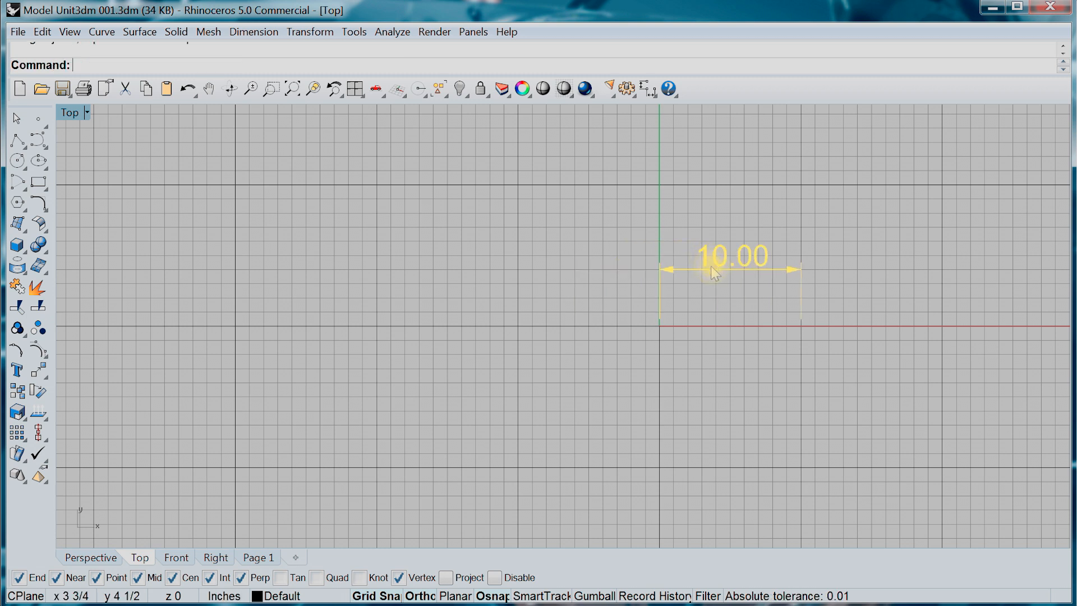
{"action": "left_click", "coordinate": [373, 595]}
{"action": "left_click", "coordinate": [373, 596]}
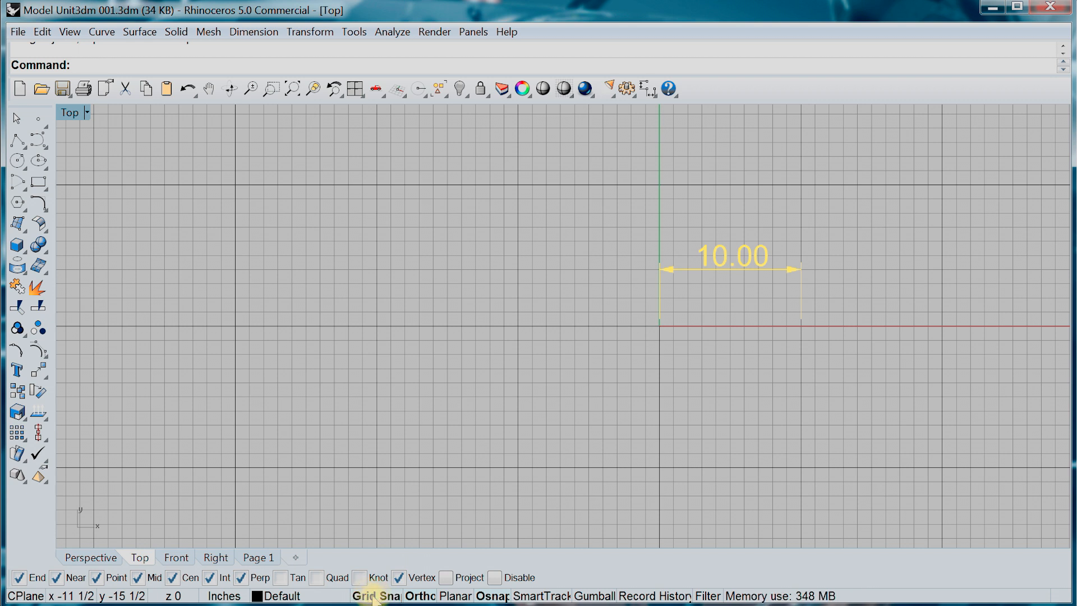